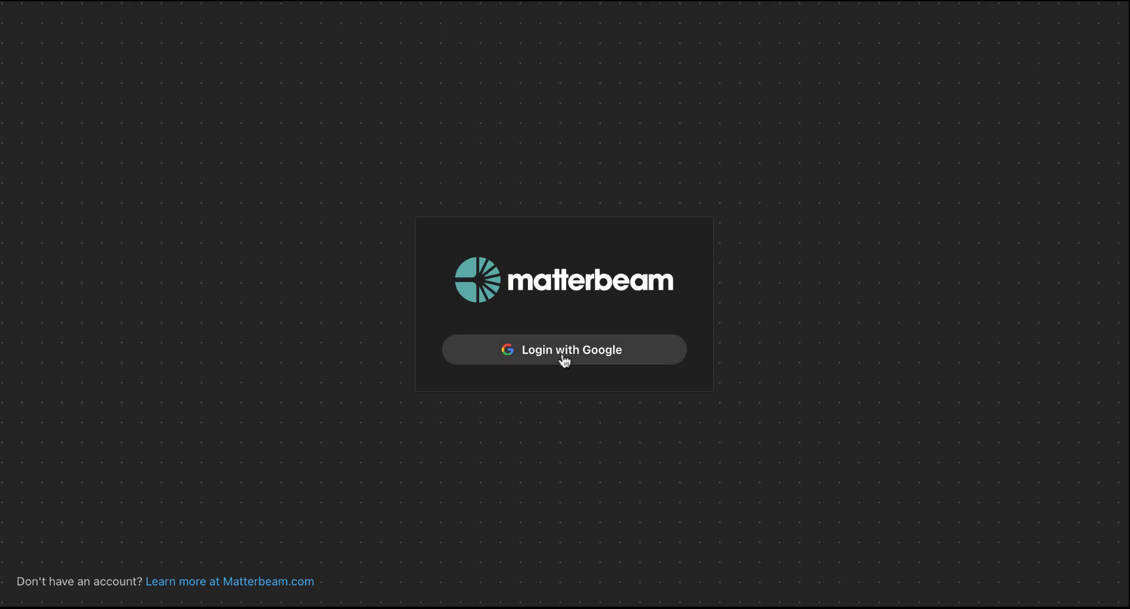
- Log in with Google and open the canvas showing the collectors, transforms and emitters
click(563, 357)
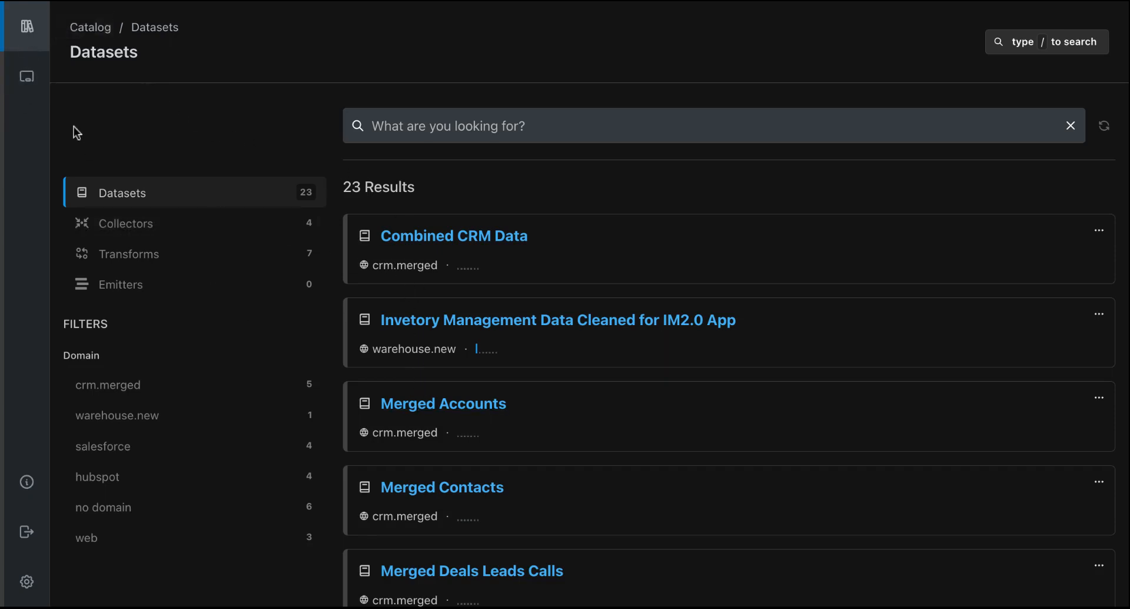
click(23, 82)
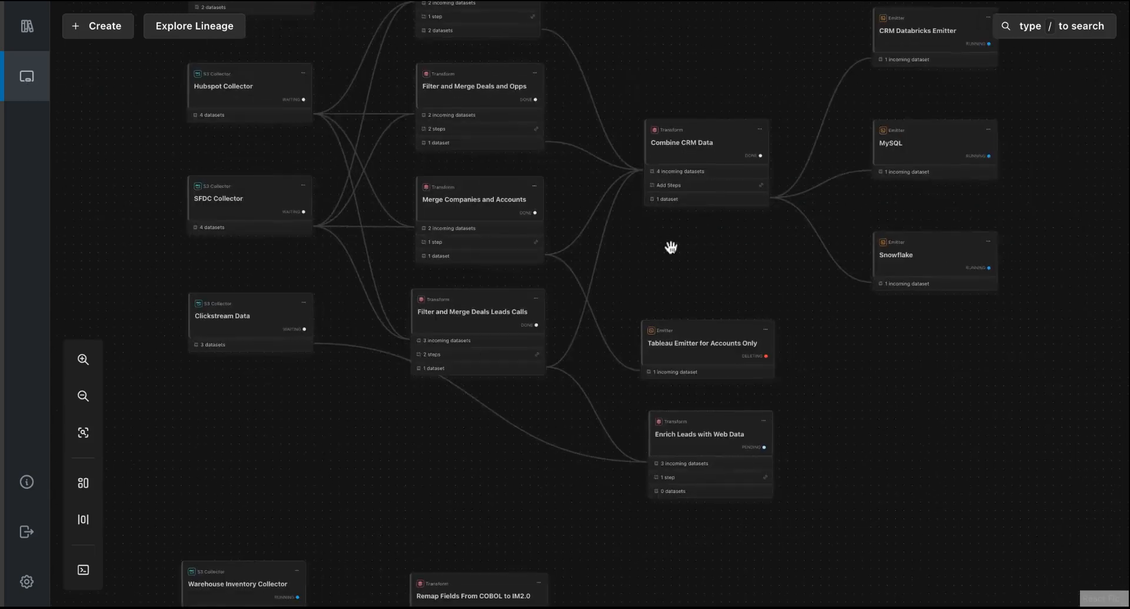
drag(648, 248, 656, 338)
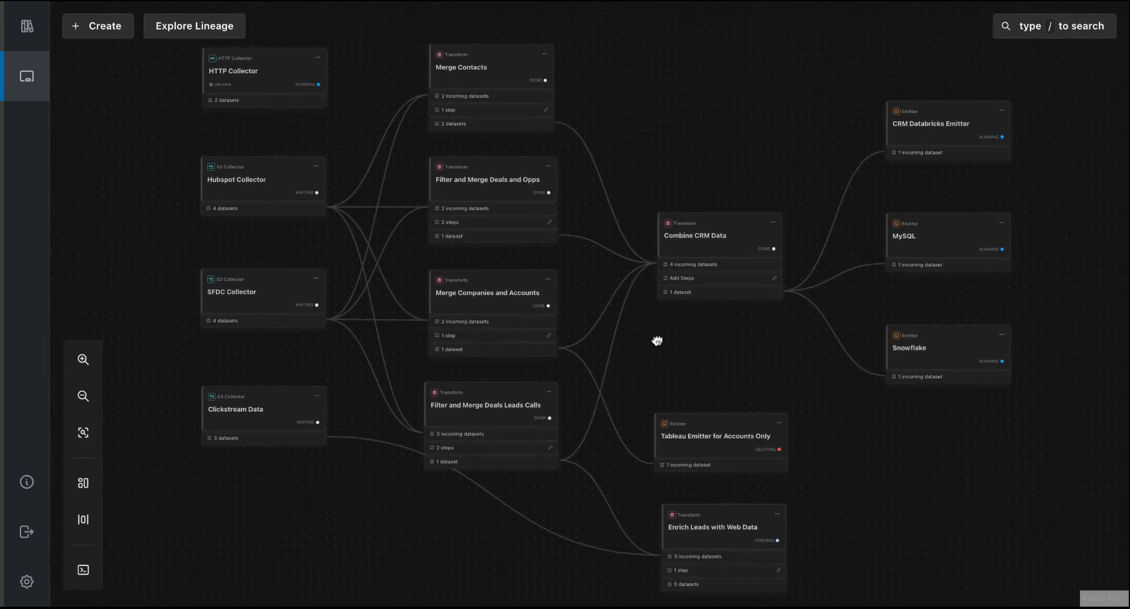
- View the Merged Deals and Opps dataset overview and the Merge Contacts transform overview, and close the details
click(465, 232)
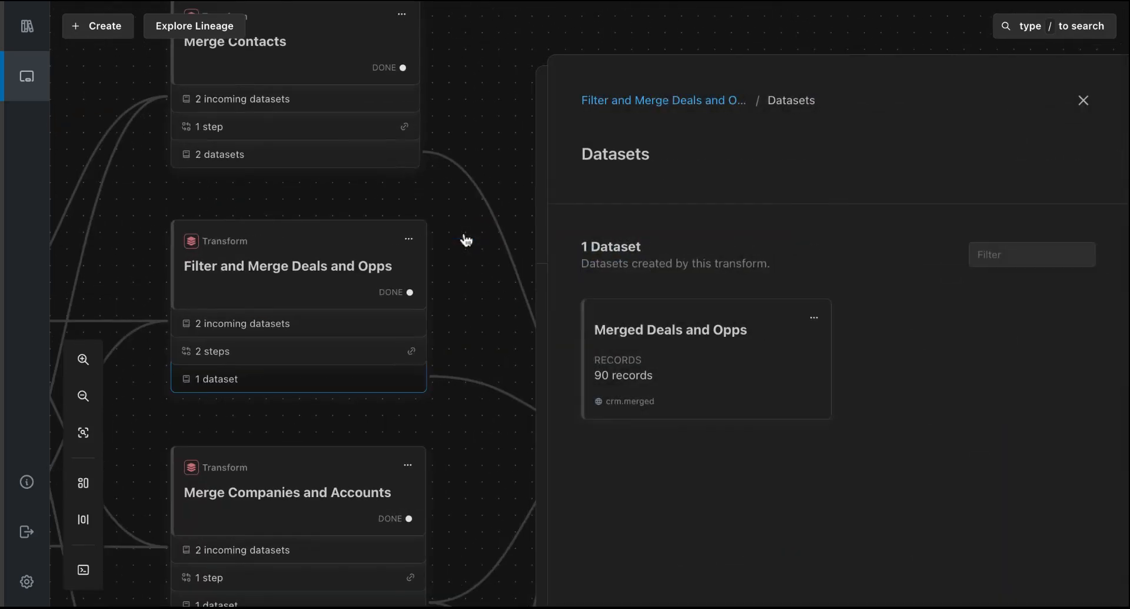
click(660, 393)
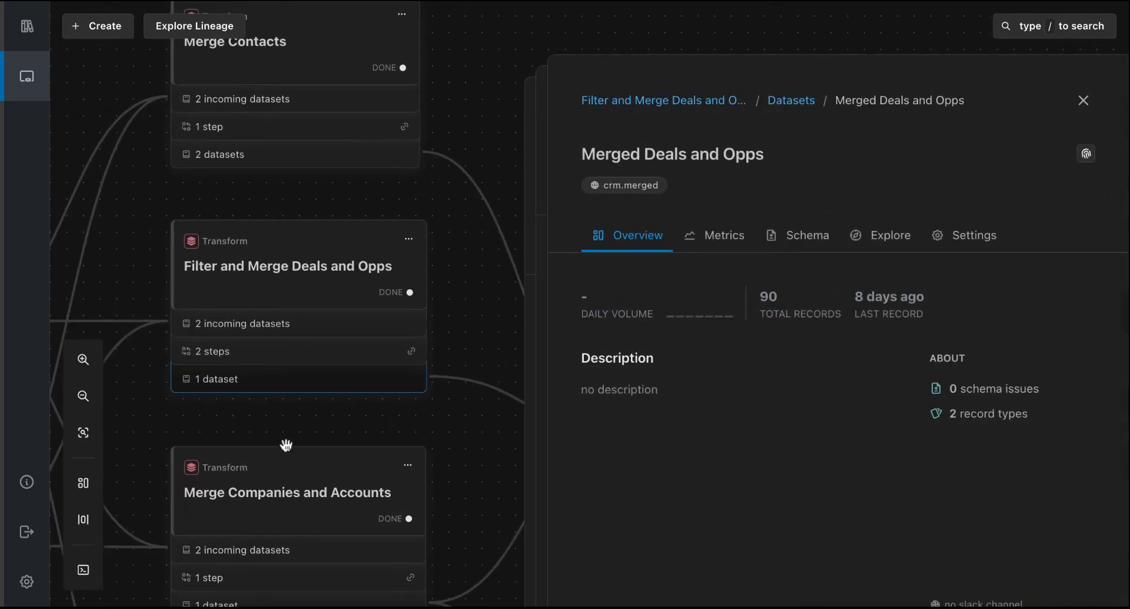
click(236, 158)
click(633, 104)
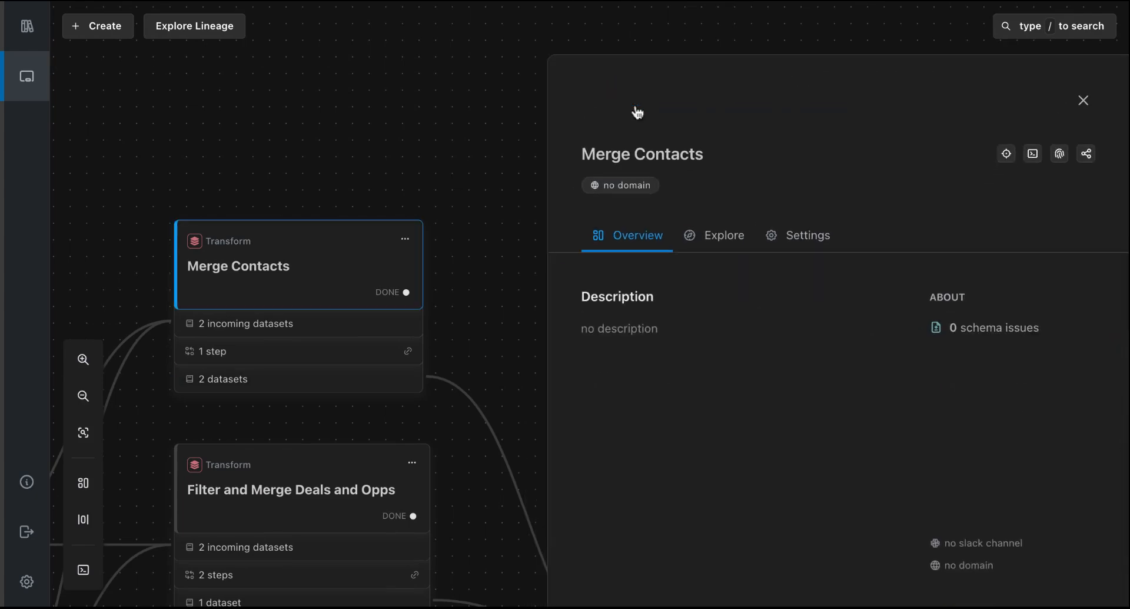
click(1084, 102)
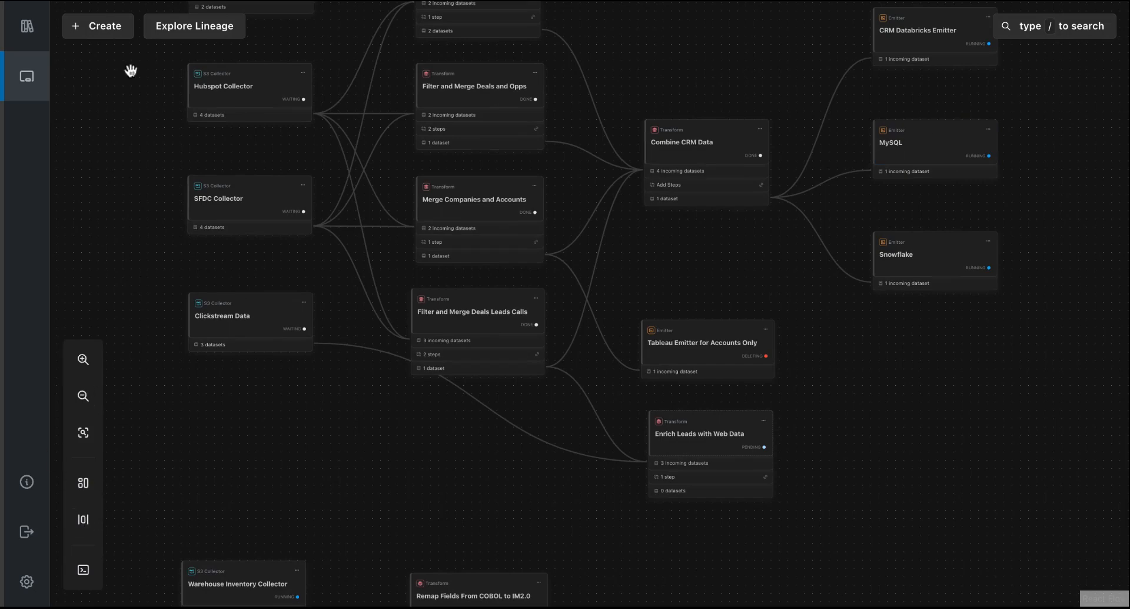
- Look through the configuration form for a new MySQL with VPC Peer emitter, including its database connection fields, and return to the canvas
click(106, 26)
click(117, 141)
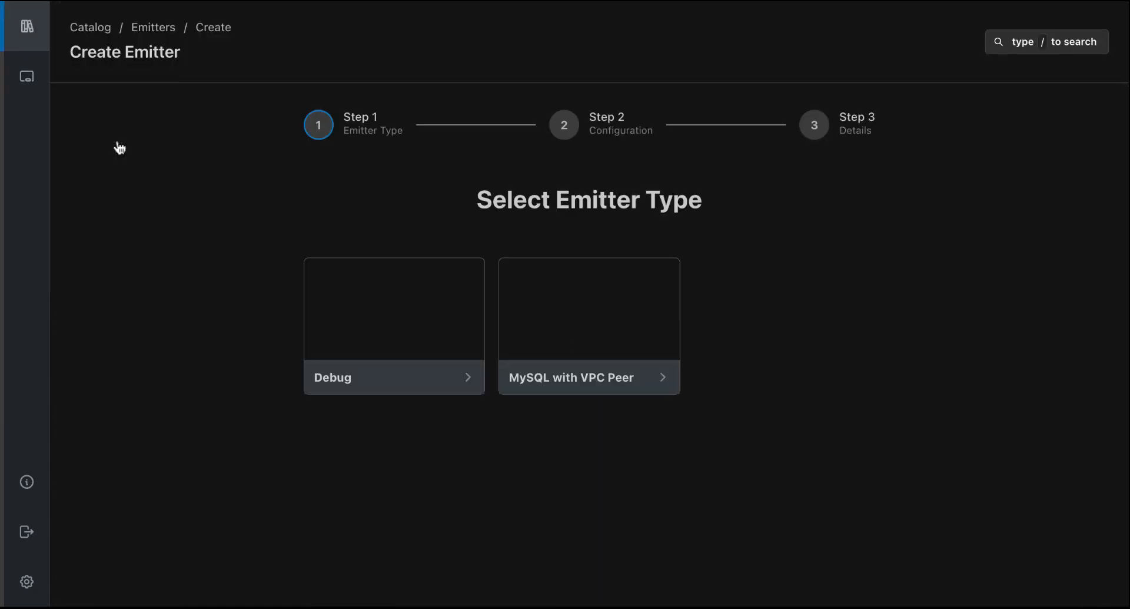
click(533, 325)
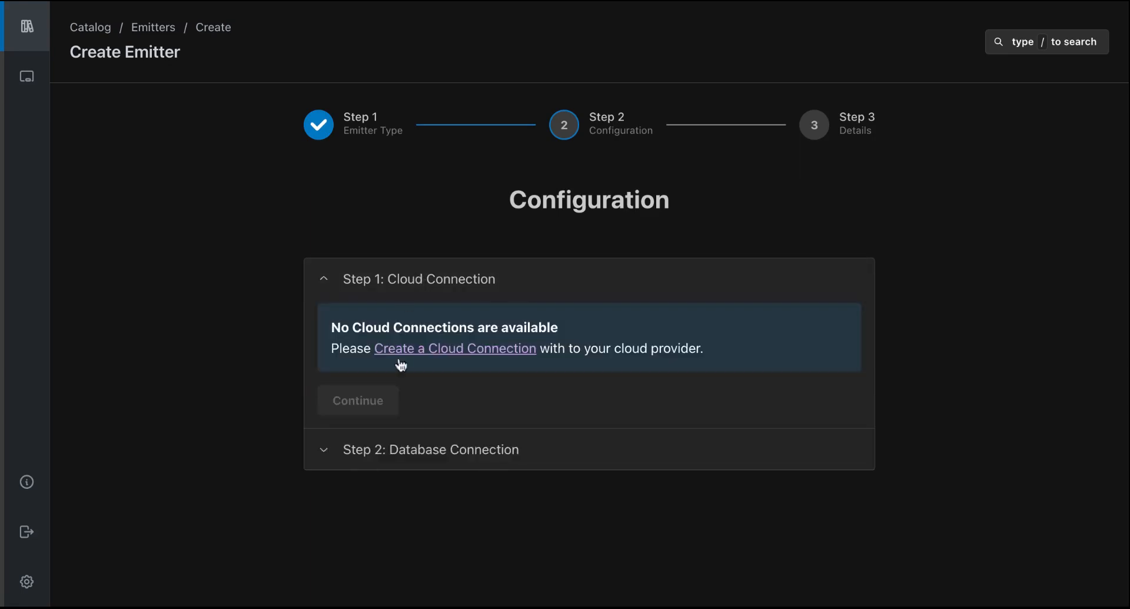
click(373, 452)
scroll(542, 386, down, 3)
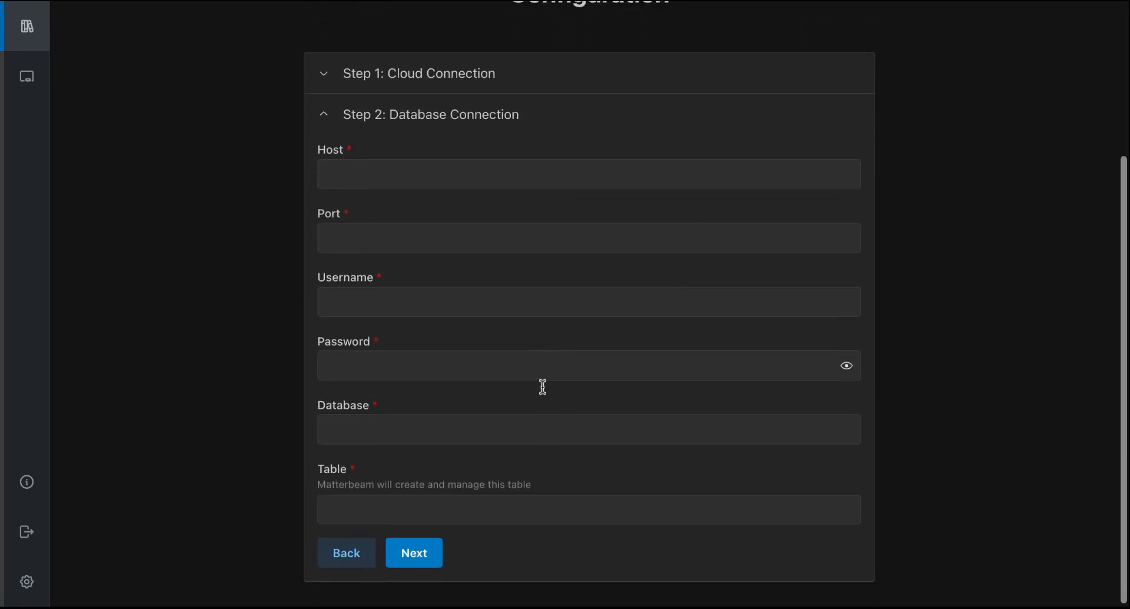
click(342, 558)
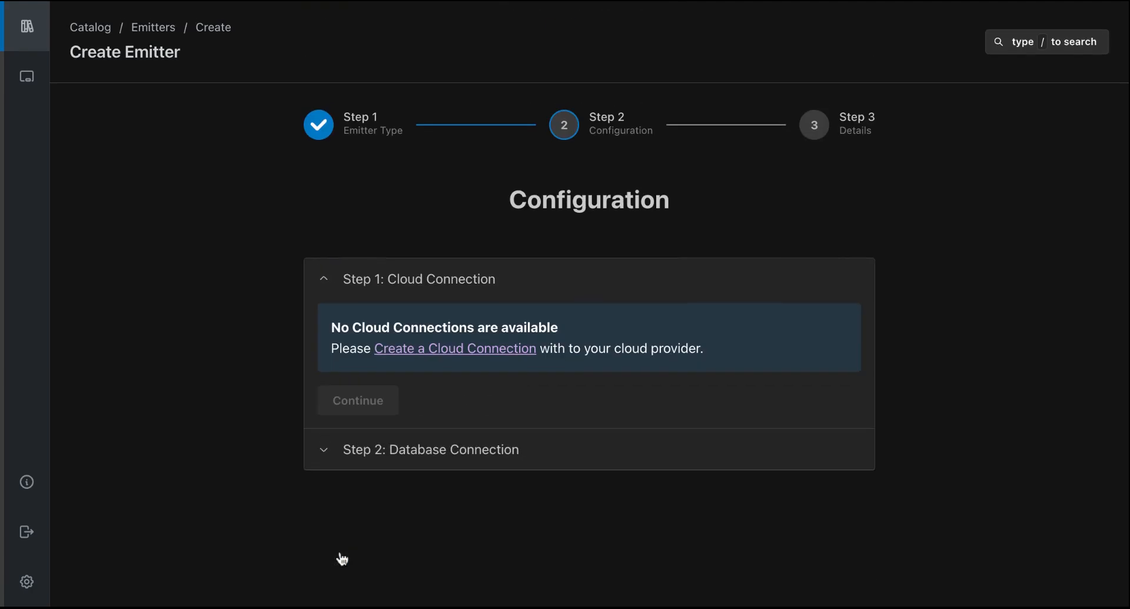
click(27, 77)
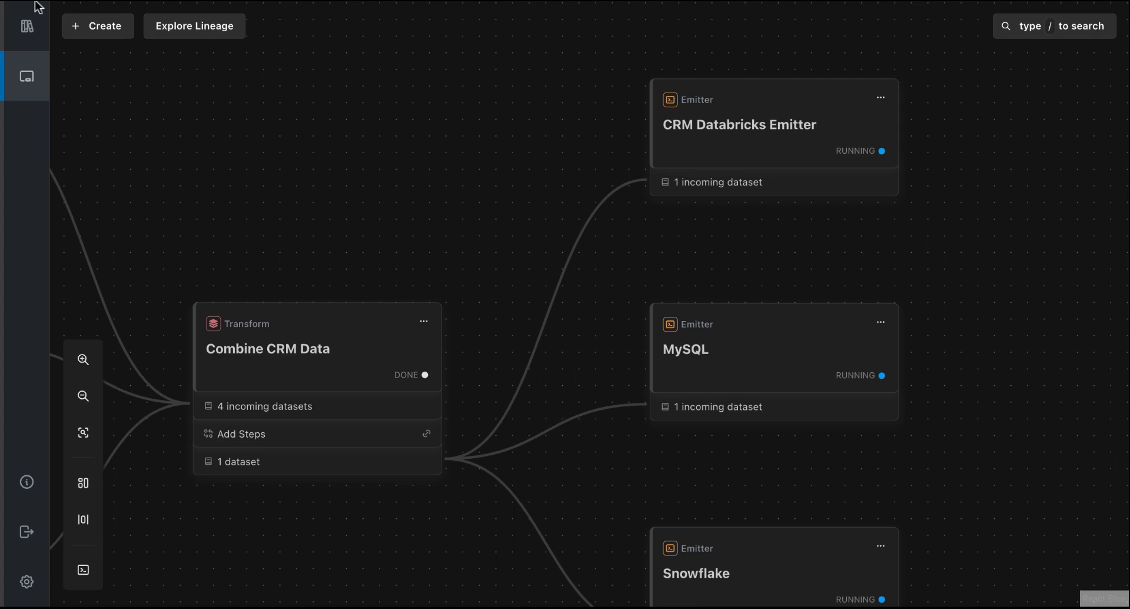
- Search the catalog's datasets for "hubspot", and clear the search to browse the full dataset list
click(26, 26)
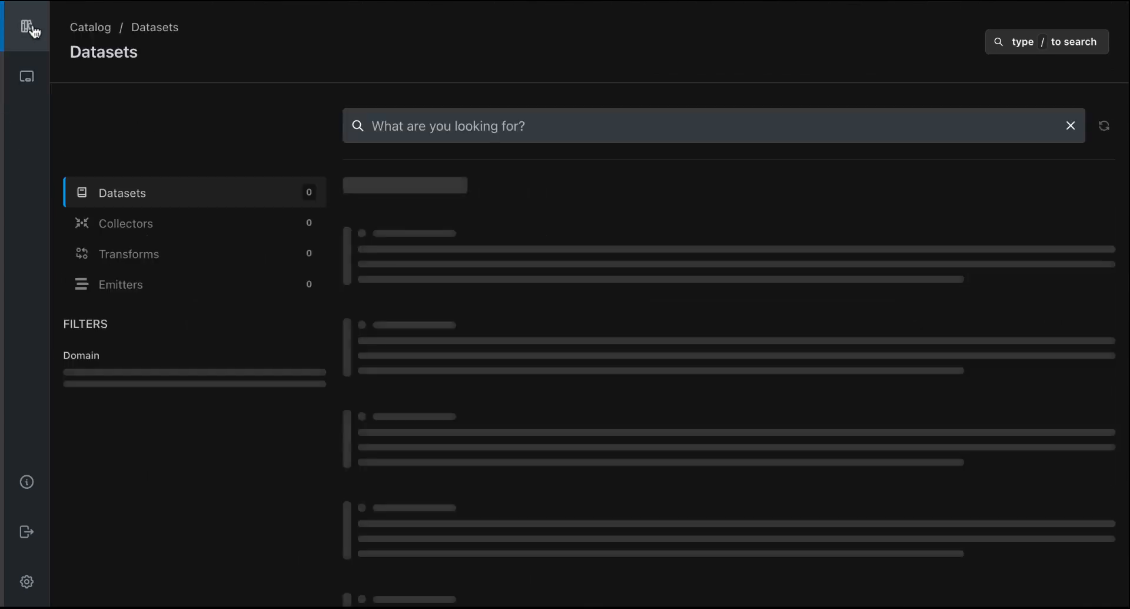
text(hubspot)
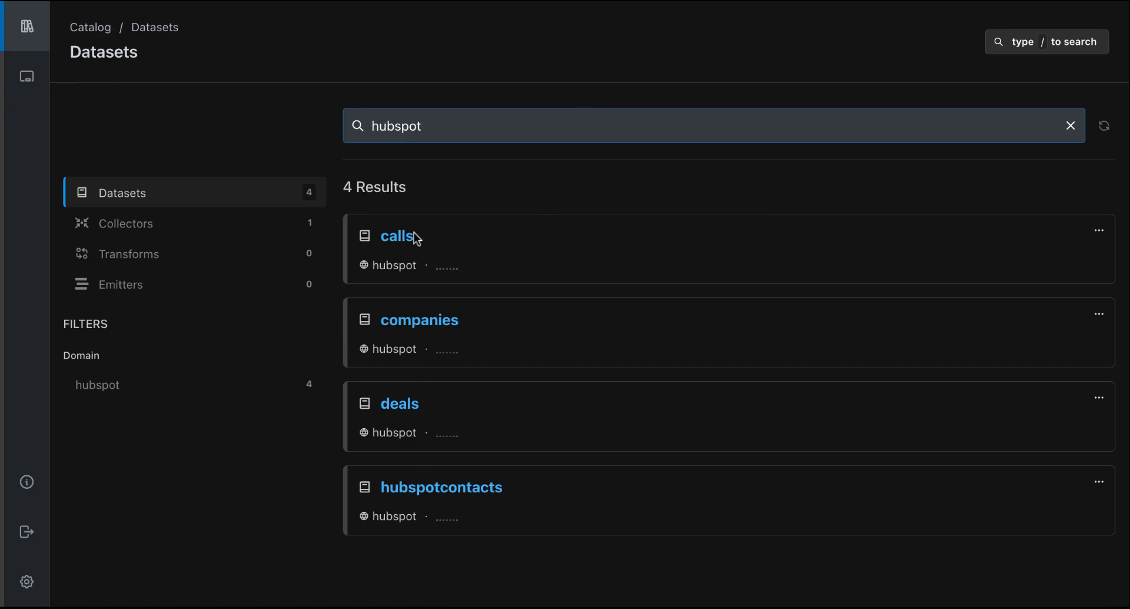
key(super+BackSpace)
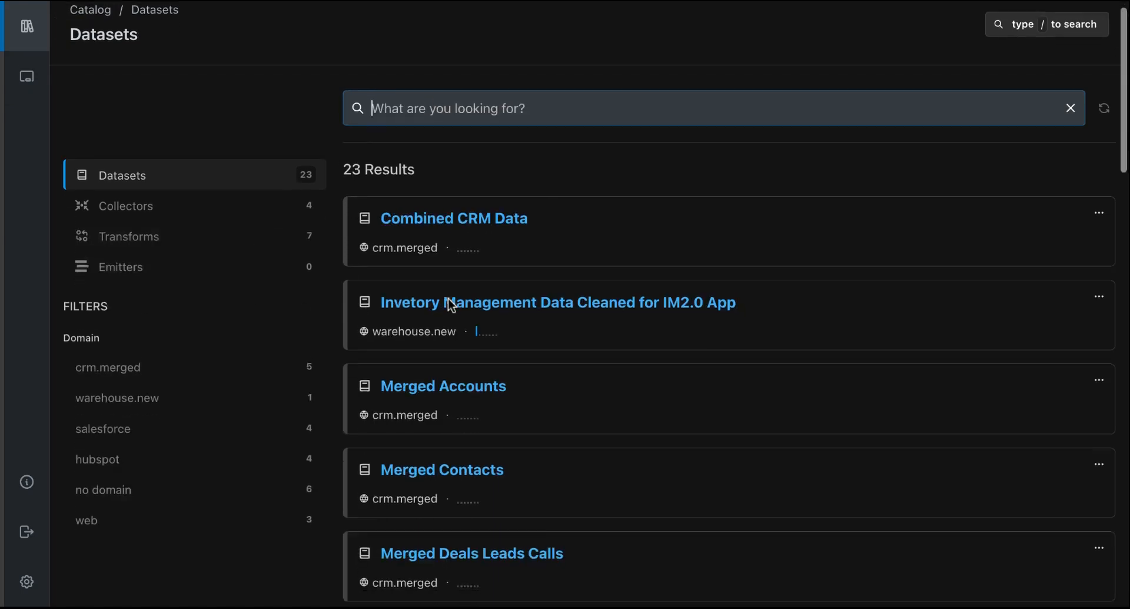
scroll(450, 303, down, 2)
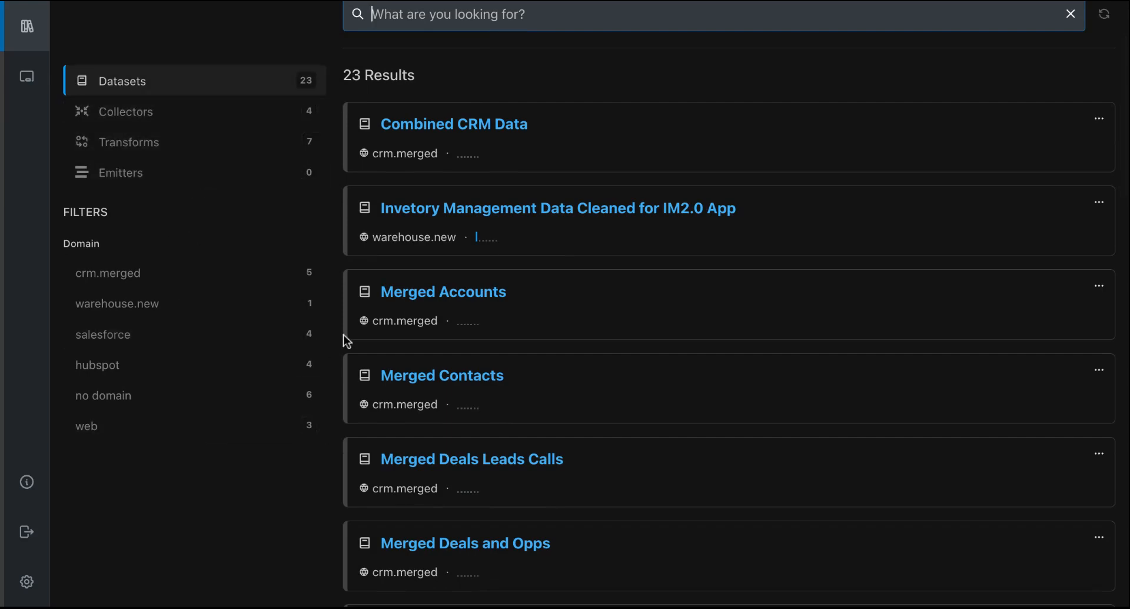
- Run a global search for "hubspot" from the canvas and choose the Hubspot Collector result
click(27, 77)
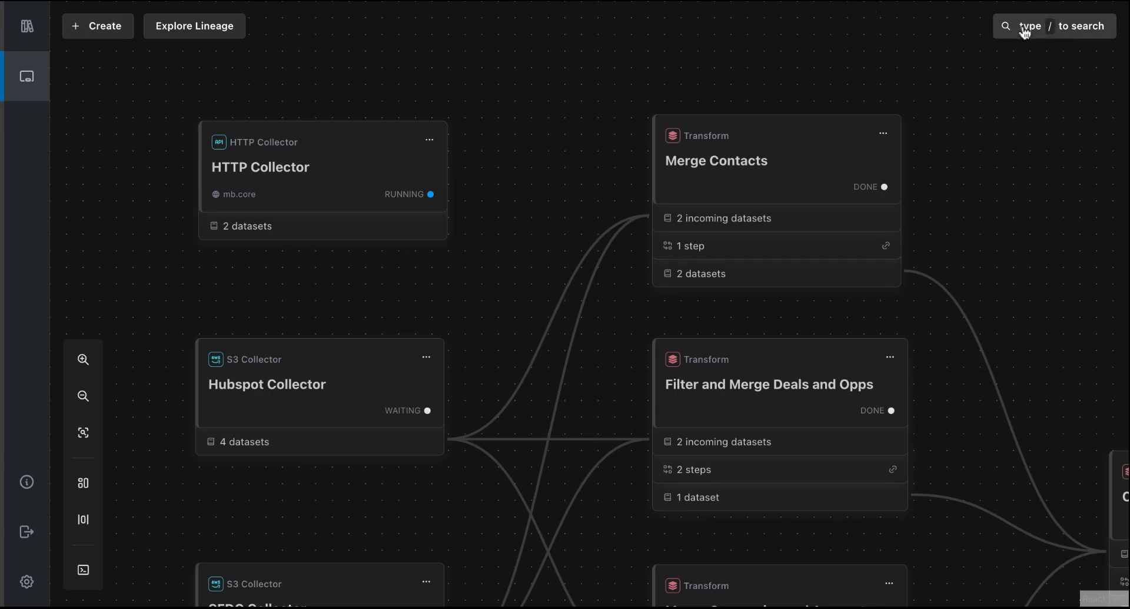
key(slash)
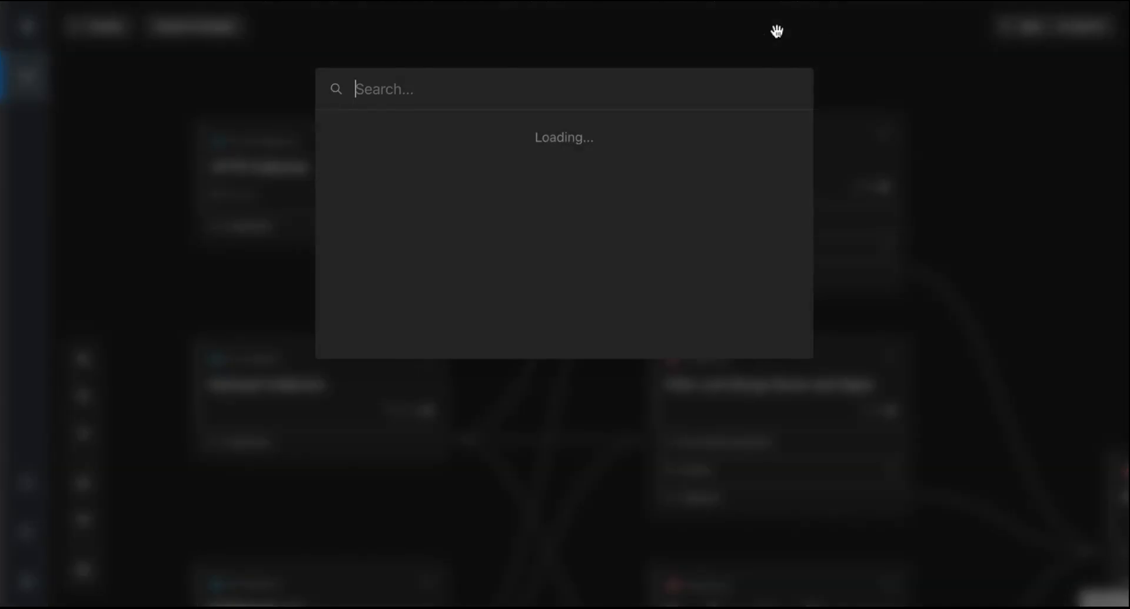
text(hubspot)
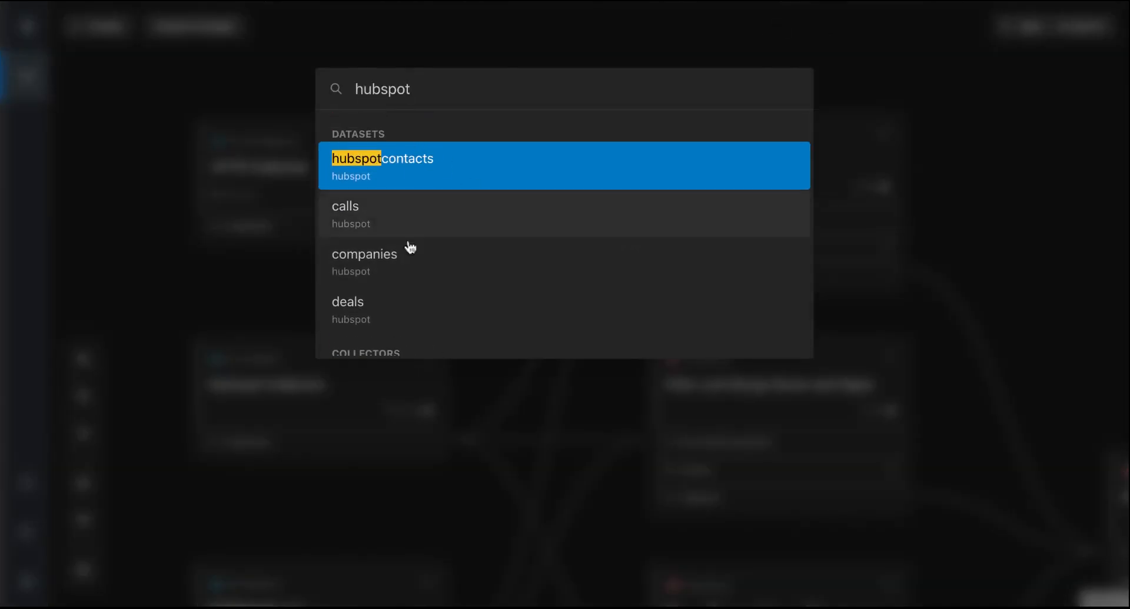
scroll(408, 337, down, 1)
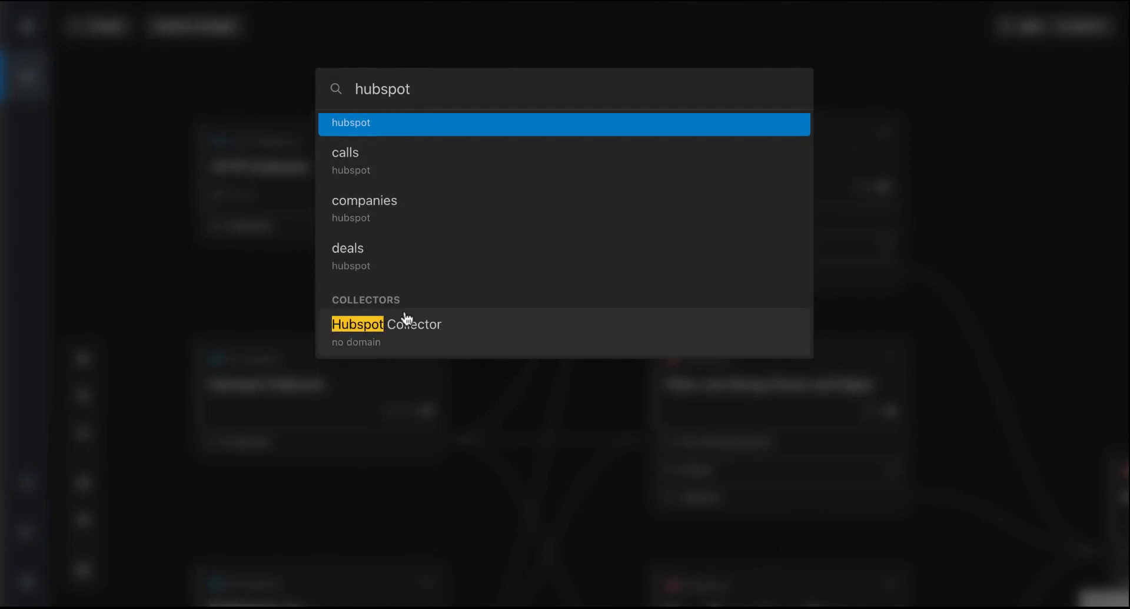
click(406, 324)
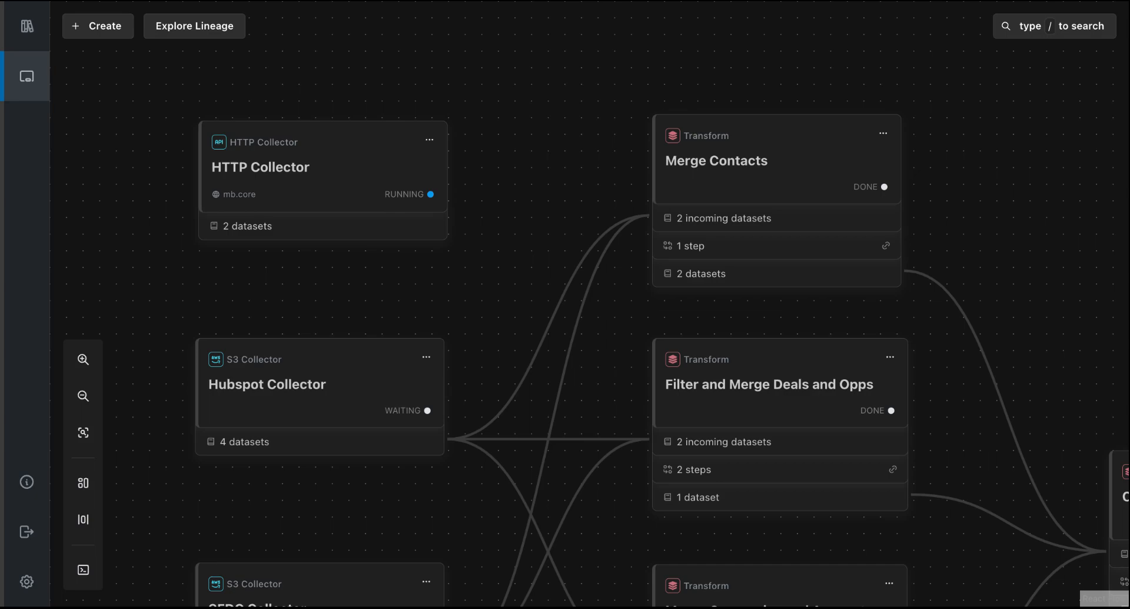
- Open the SFDC Collector and review its S3 file processing progress with all files listed
drag(464, 520, 467, 272)
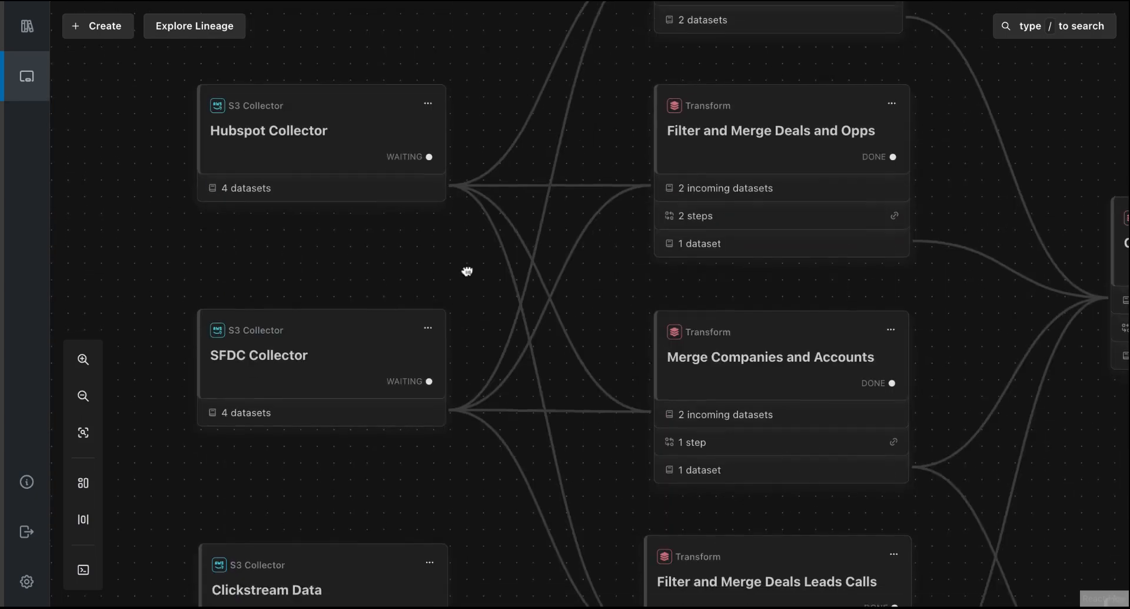
click(235, 386)
click(324, 380)
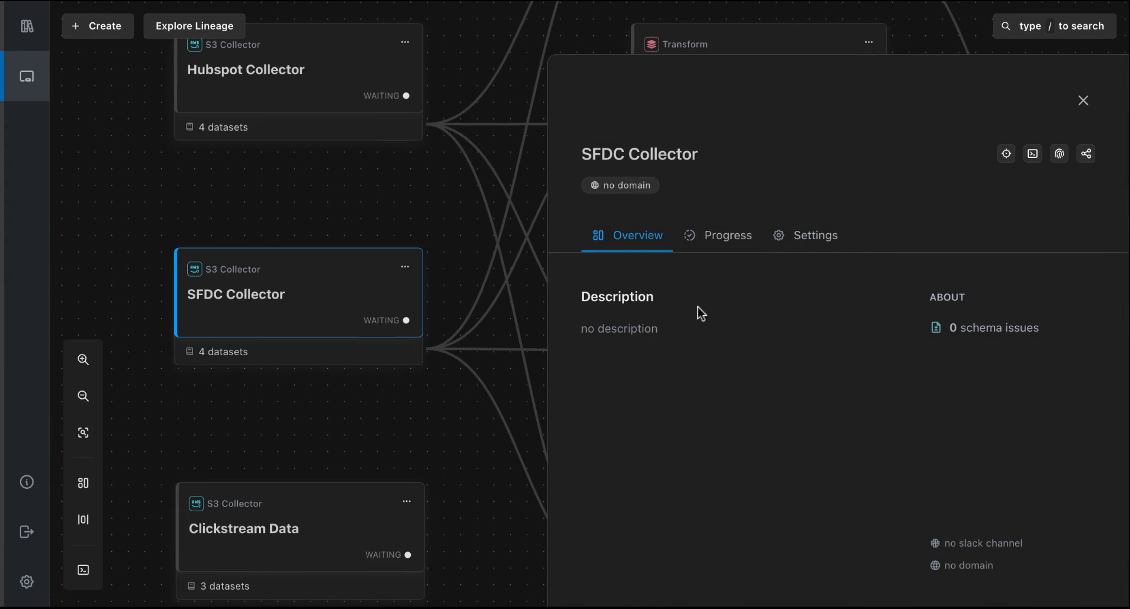
click(723, 236)
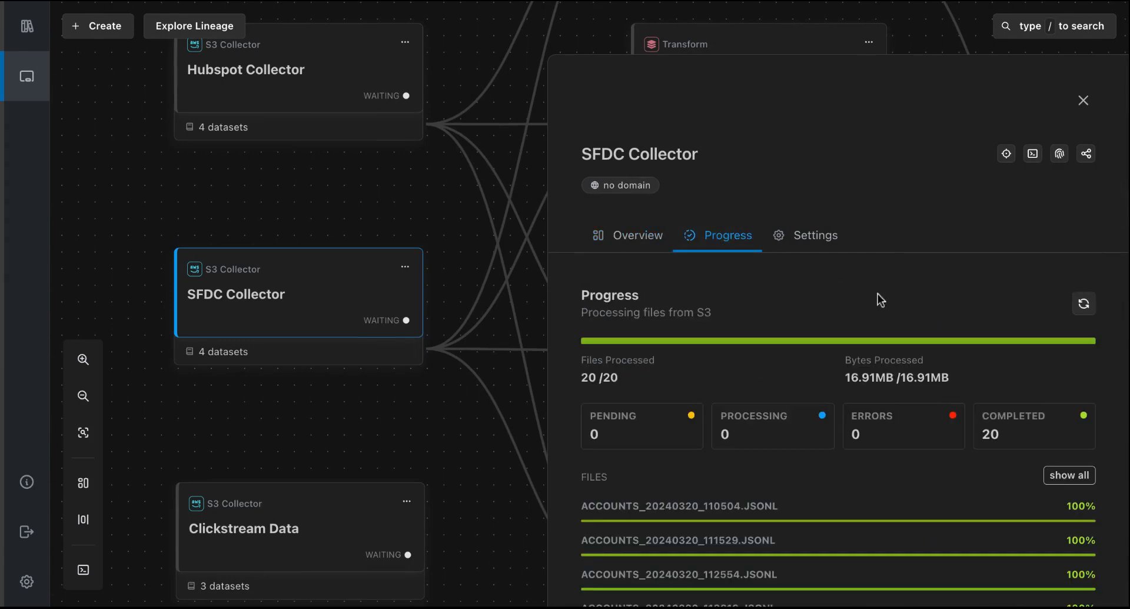
scroll(878, 294, down, 2)
scroll(878, 294, up, 2)
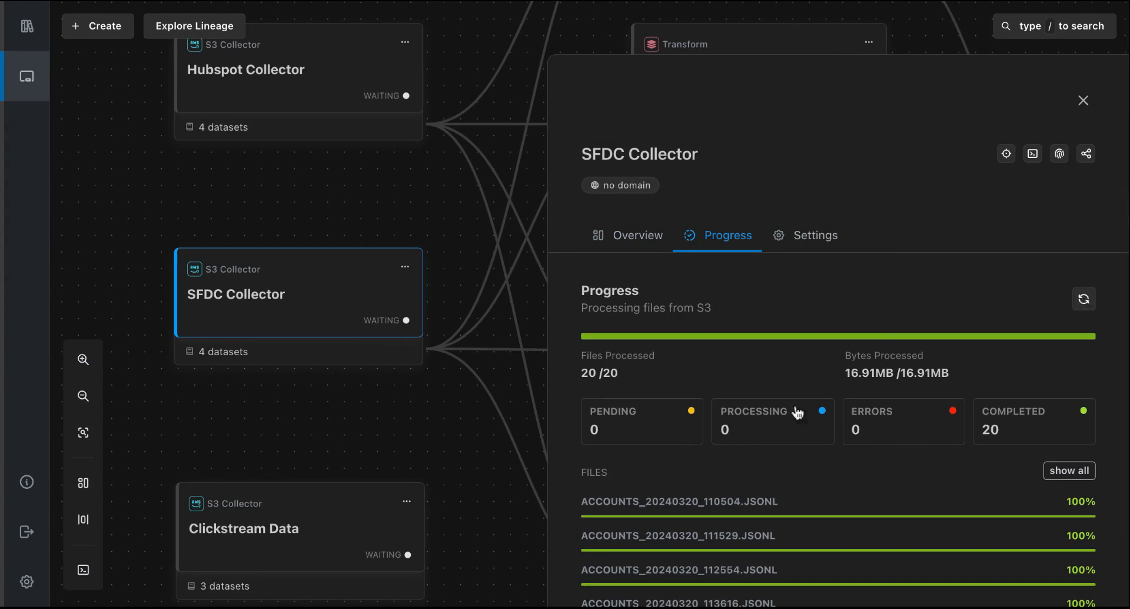
click(1047, 470)
scroll(966, 493, down, 3)
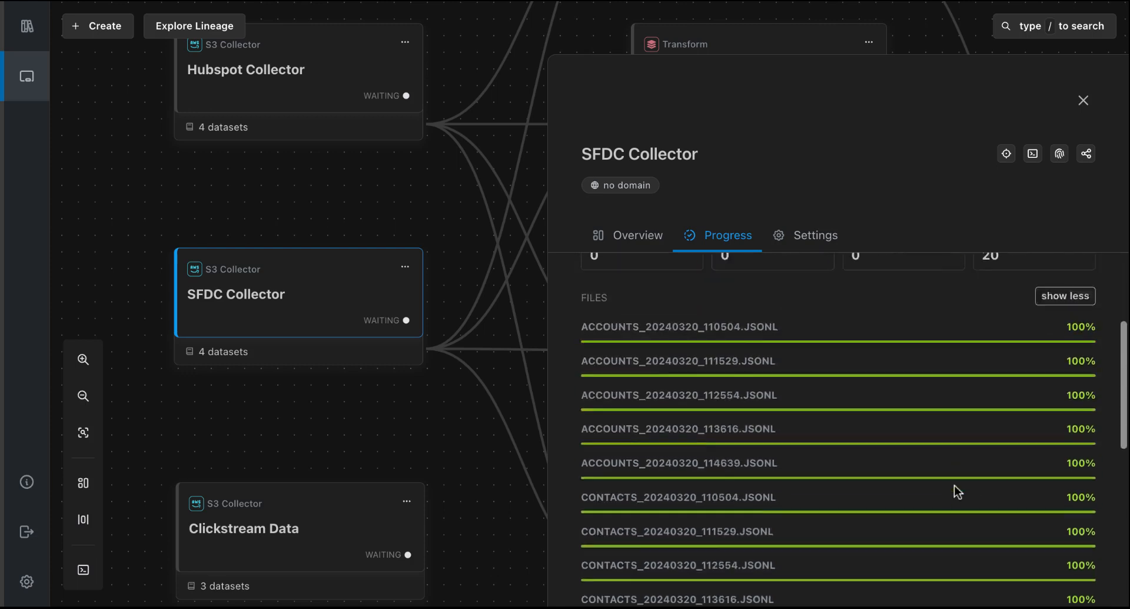
scroll(957, 493, up, 3)
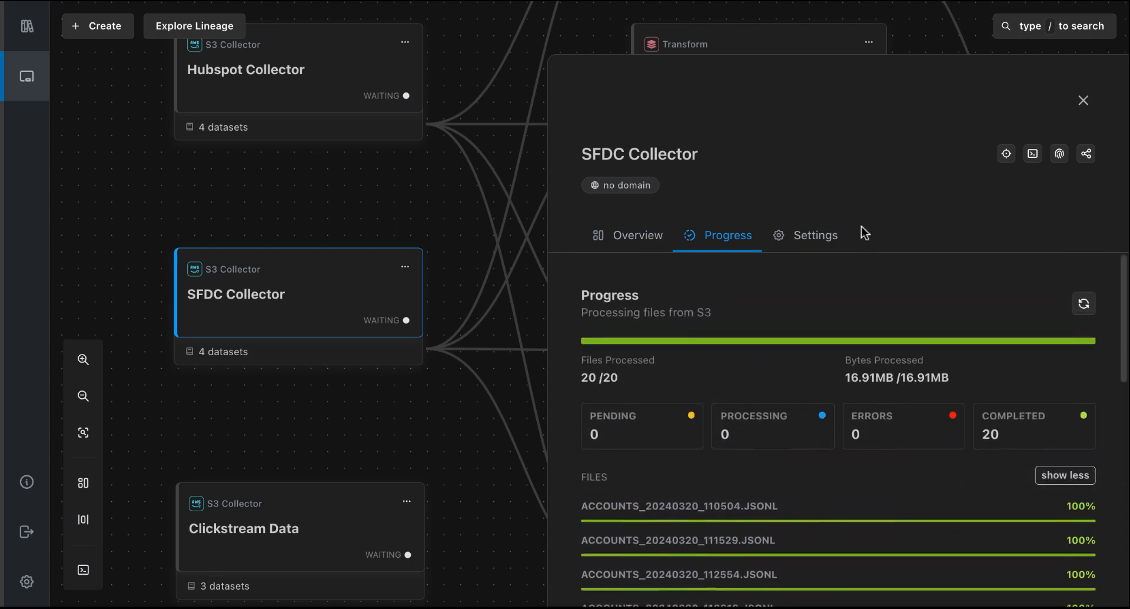
- Review the SFDC Collector's general settings and return to its overview
click(812, 245)
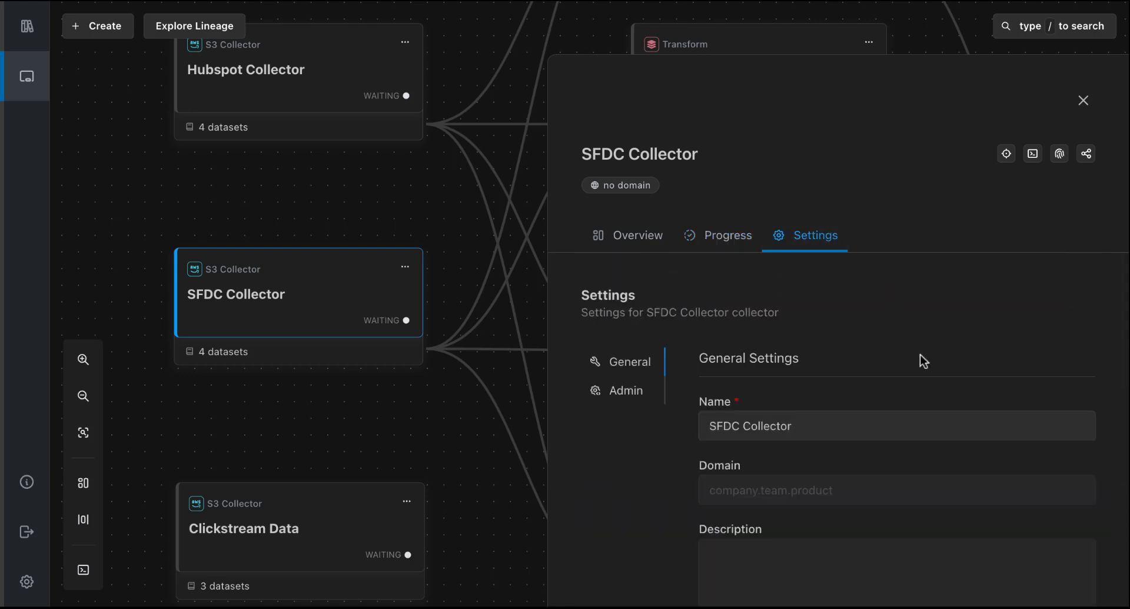
scroll(923, 358, down, 2)
scroll(924, 358, up, 2)
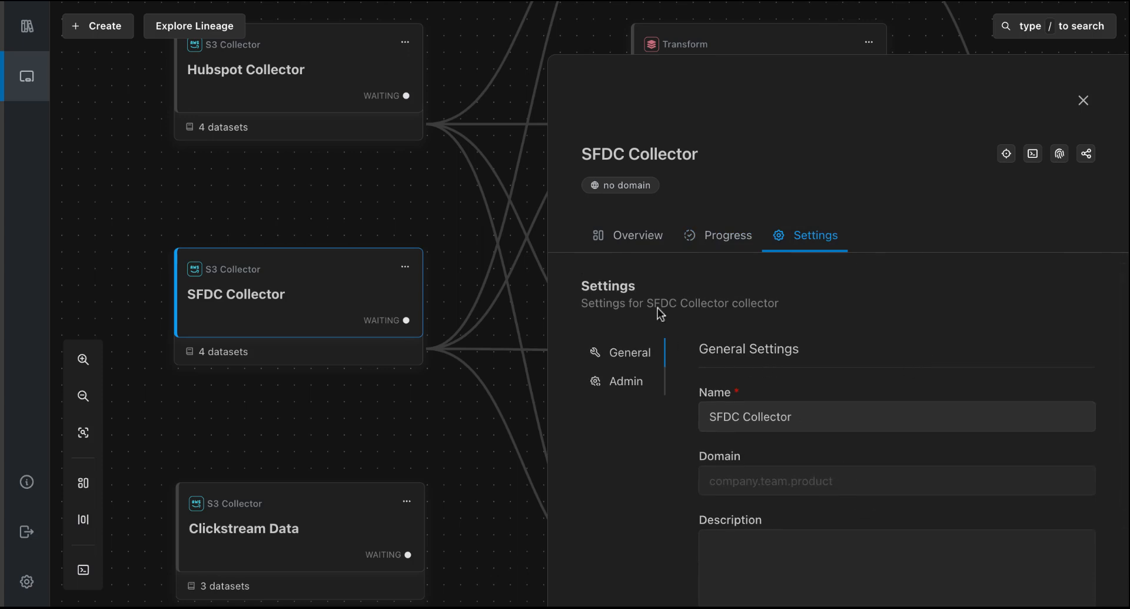
click(644, 239)
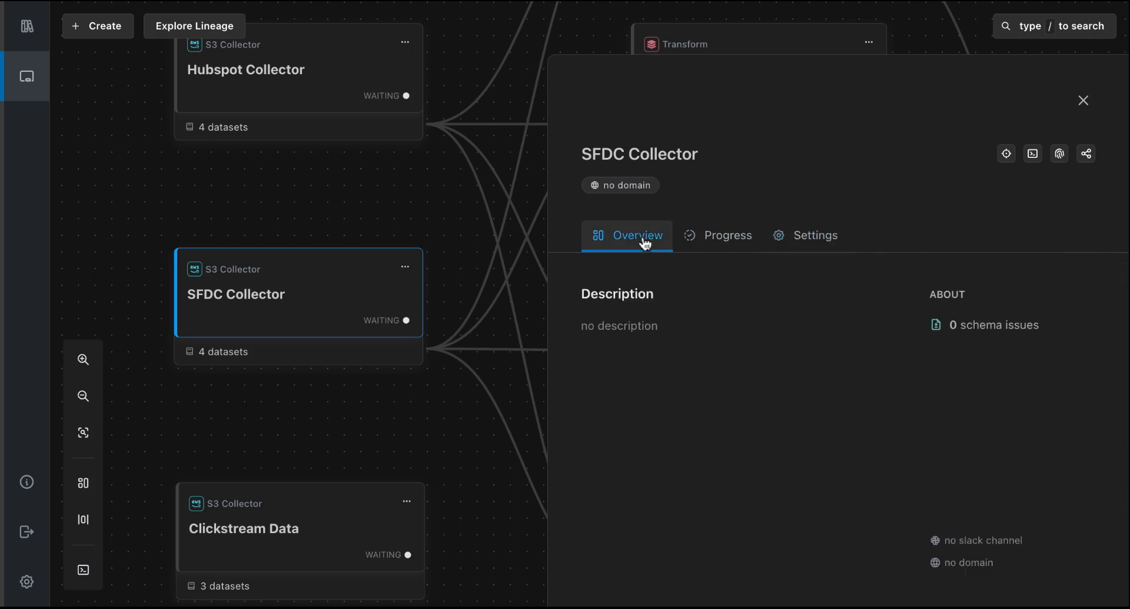
- Open the SFDC Collector's accounts dataset and expand the first two of its most recent records
click(253, 355)
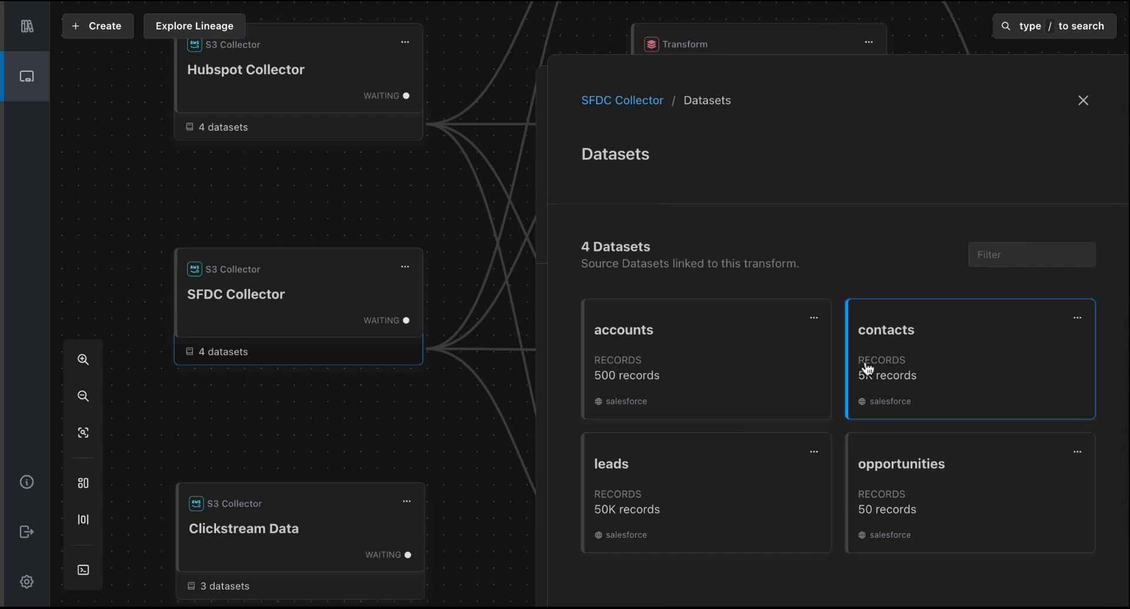
click(697, 351)
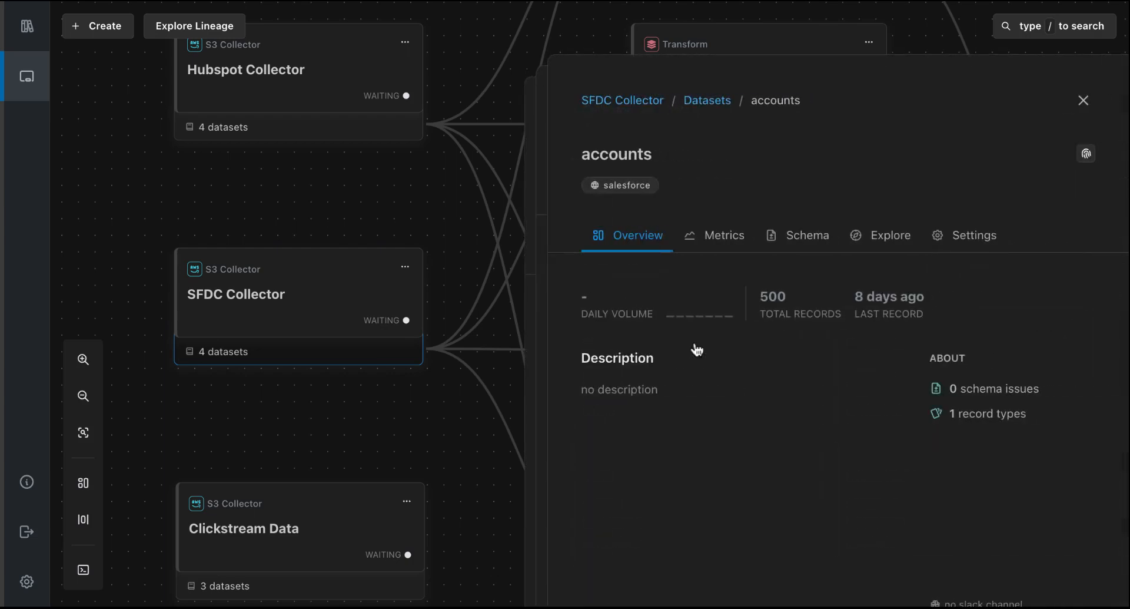
click(895, 238)
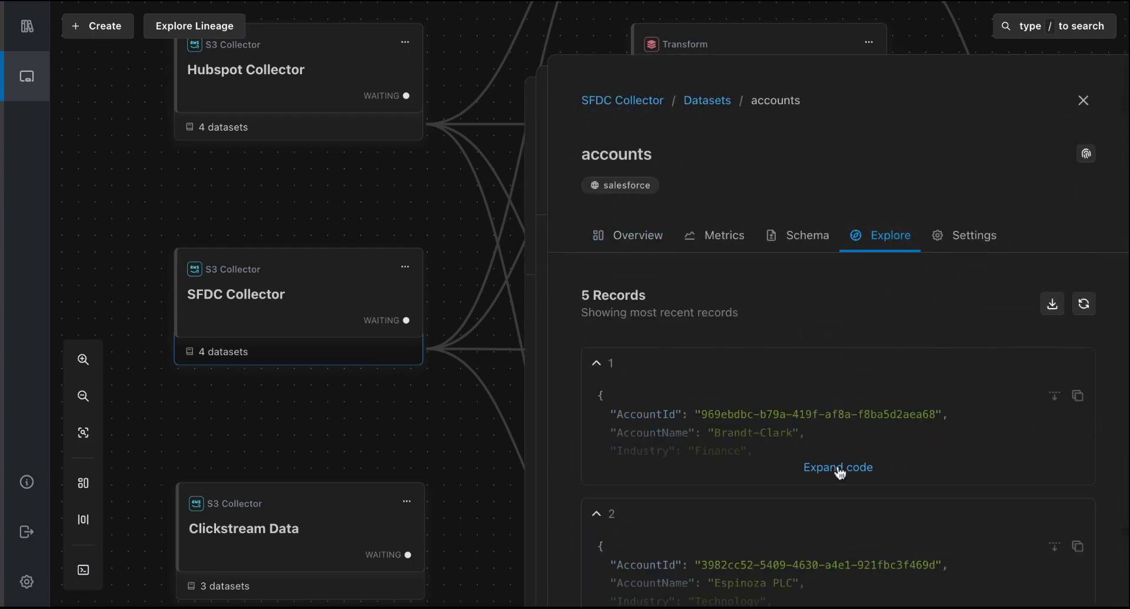
click(839, 470)
scroll(778, 359, down, 6)
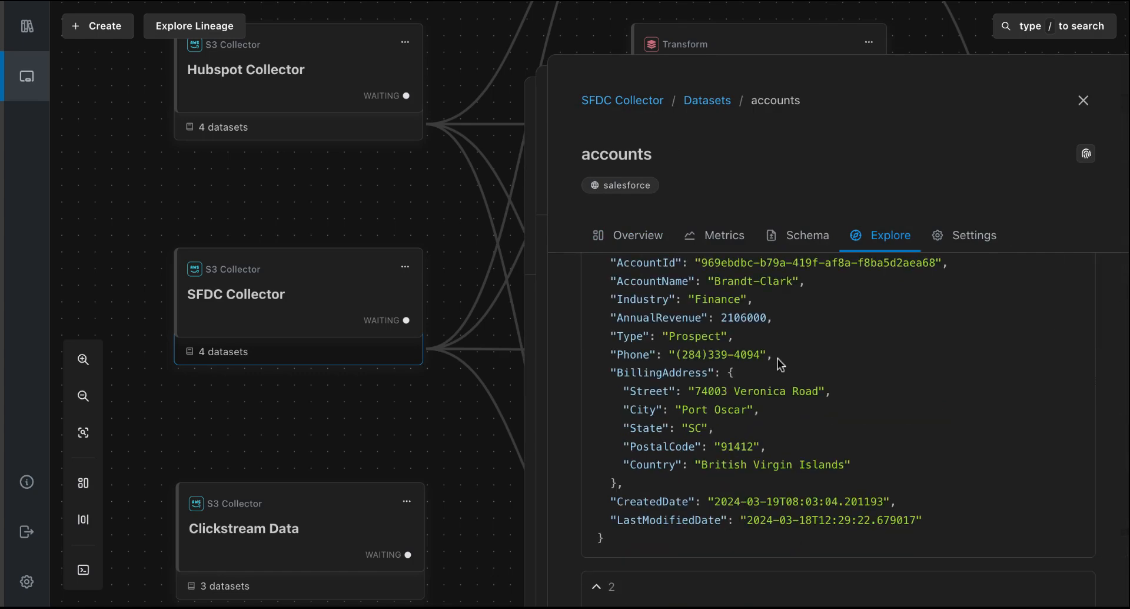
scroll(778, 358, down, 1)
click(846, 436)
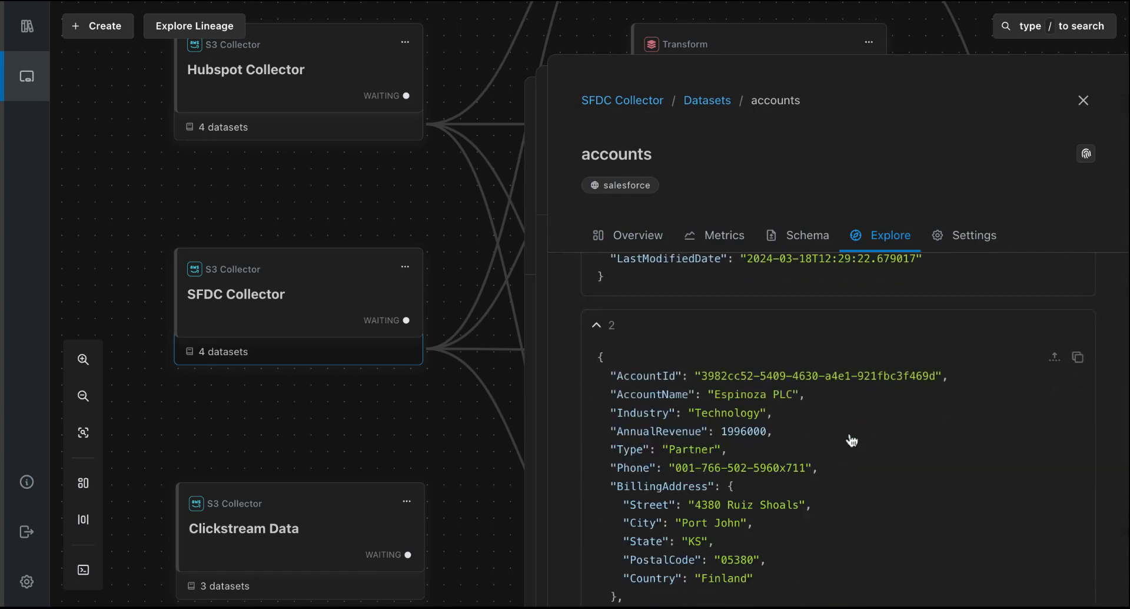
- Review the accounts dataset's full schema, return to its most recent records and expand the first one
scroll(839, 433, down, 2)
click(786, 238)
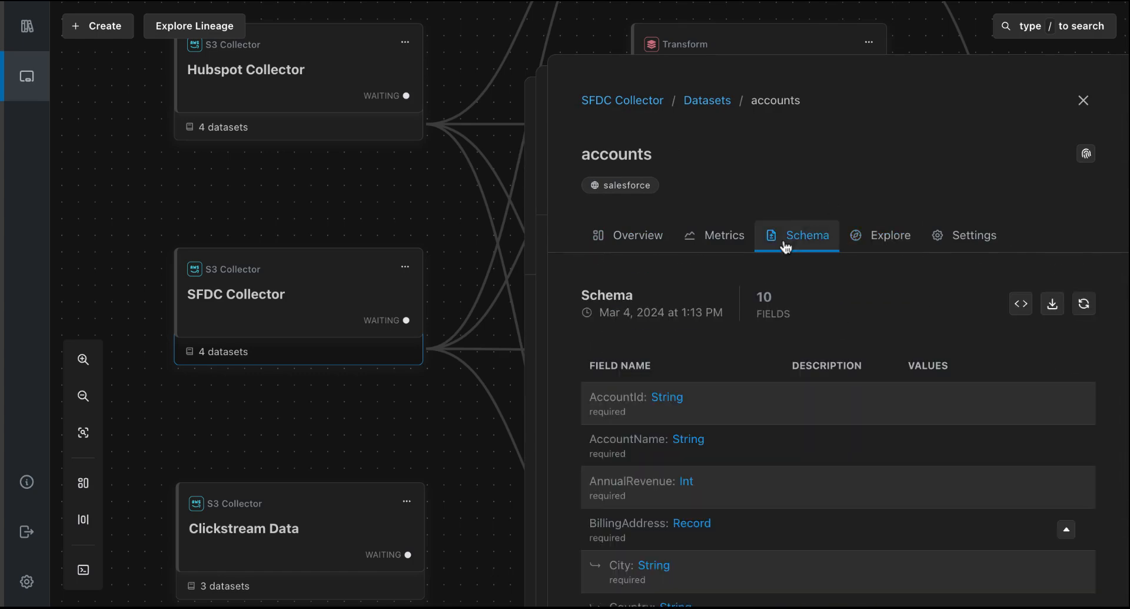
scroll(821, 398, down, 8)
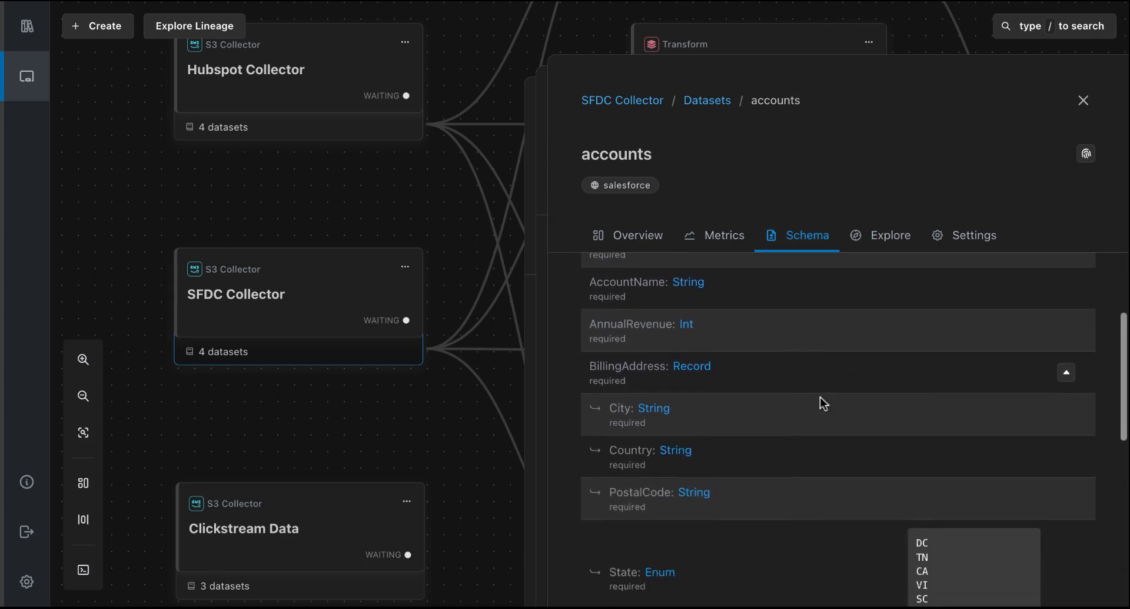
scroll(820, 399, down, 1)
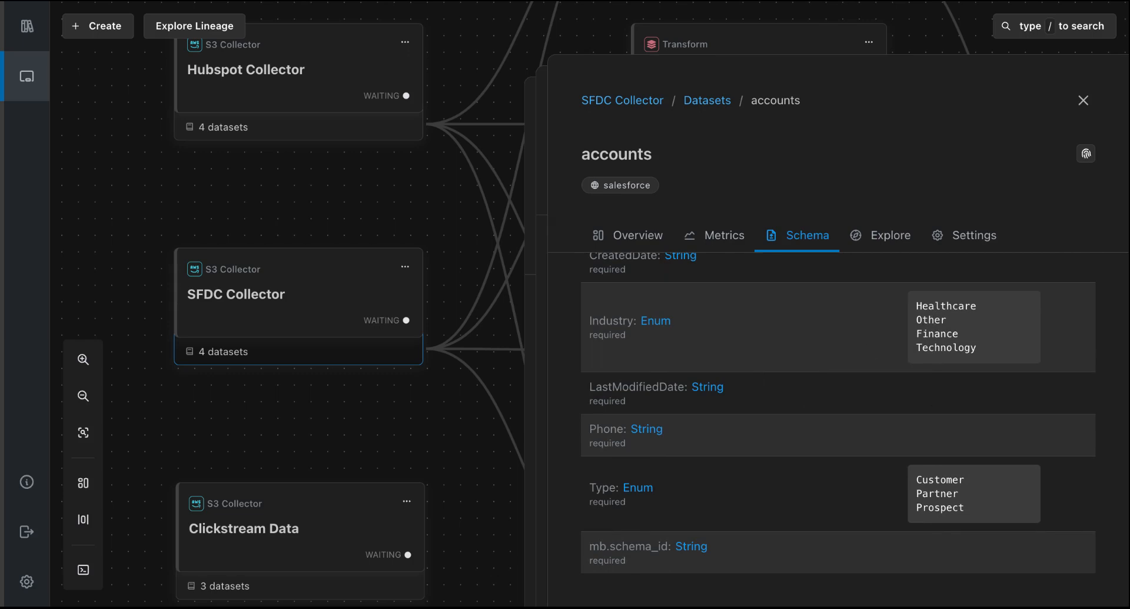
click(878, 246)
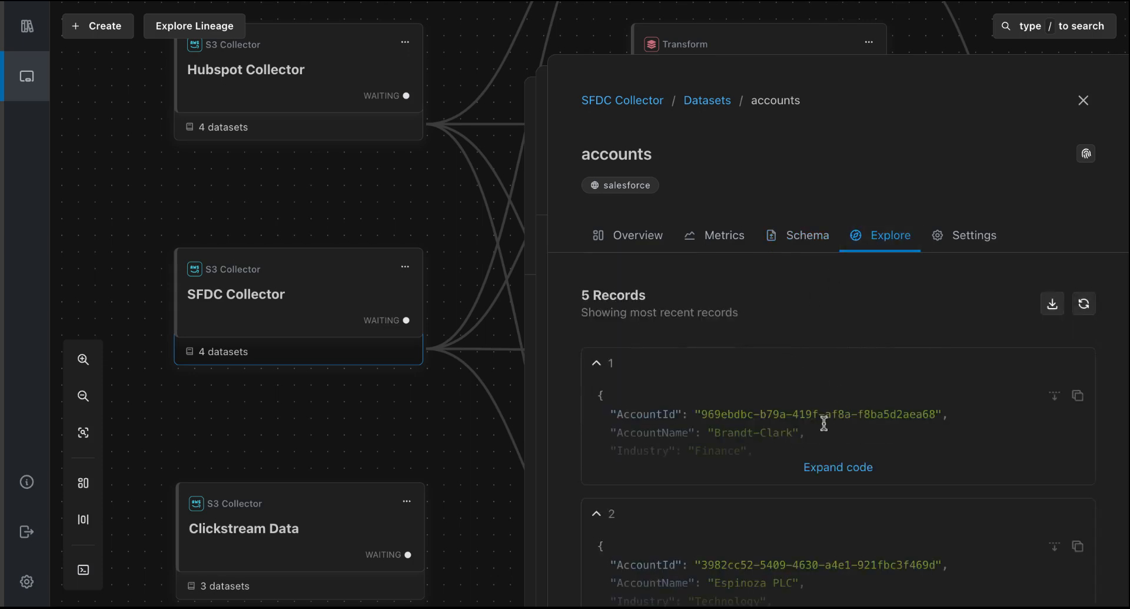
click(833, 471)
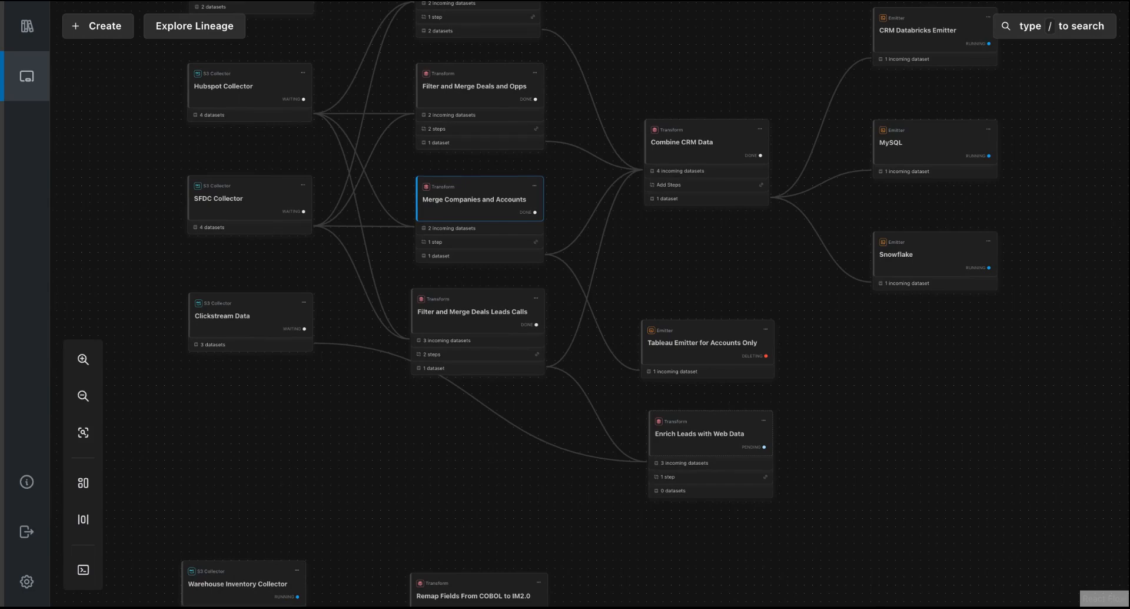
- Open the steps of Filter and Merge Deals and Opps and review the prospecting filter step's code and first sample record
click(470, 132)
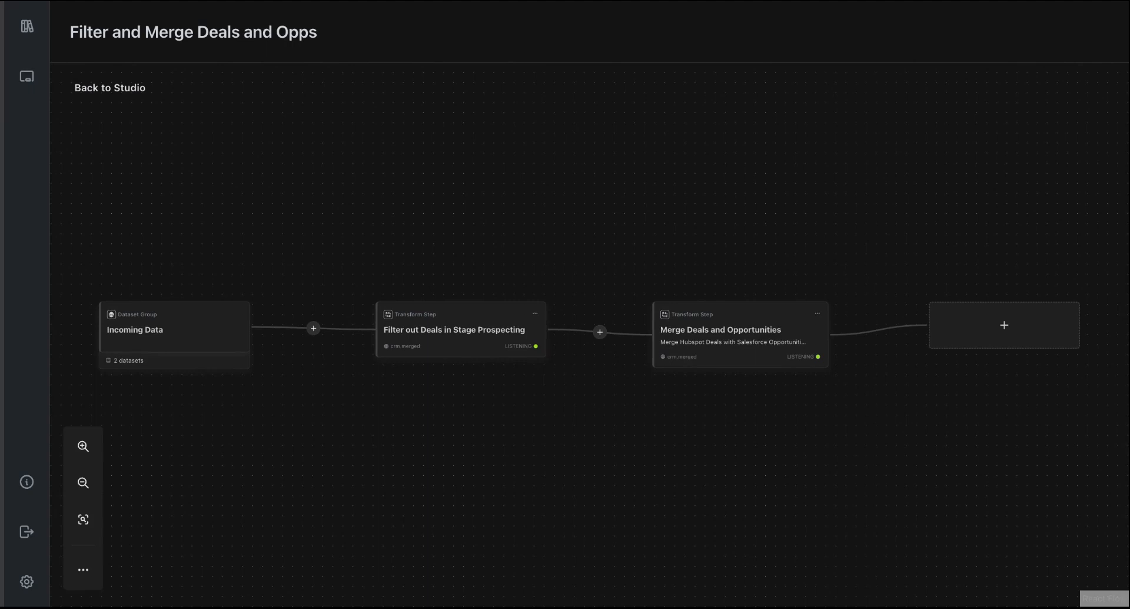
click(434, 341)
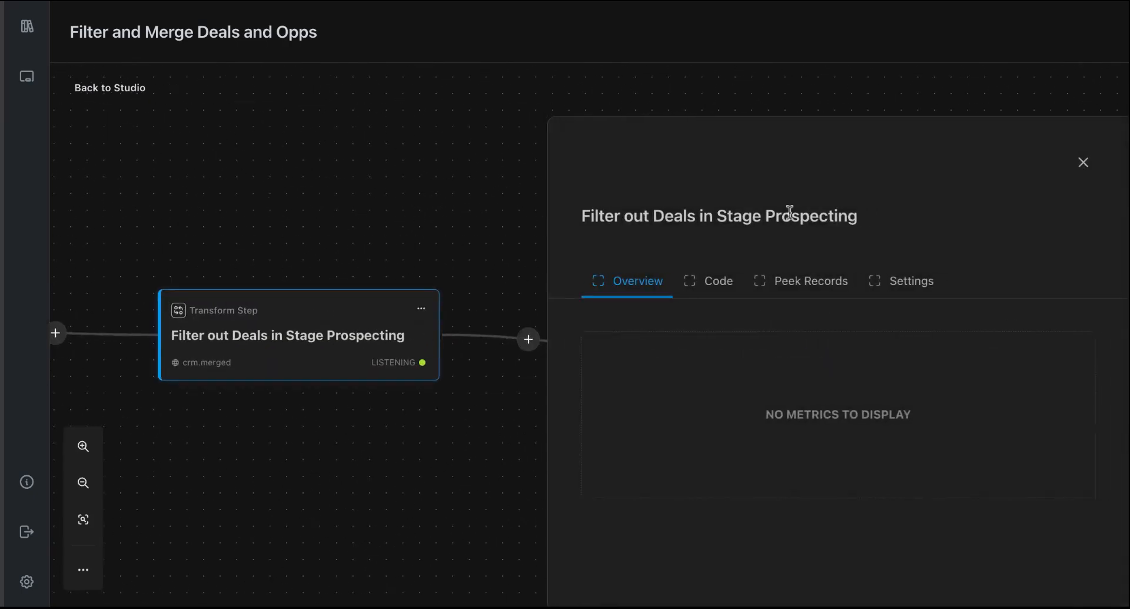
click(730, 285)
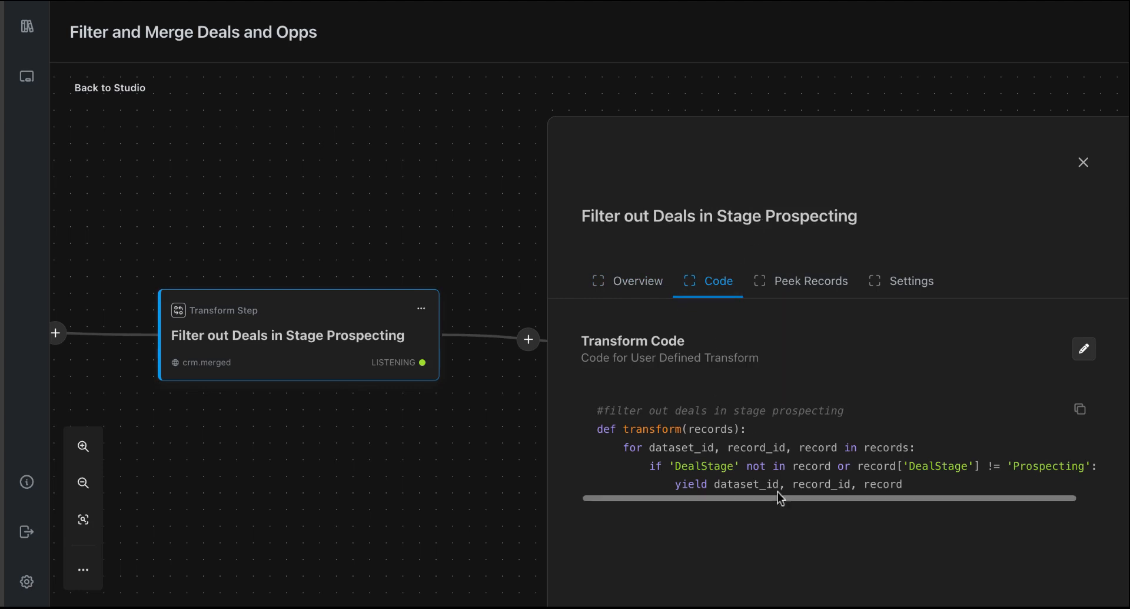
click(813, 287)
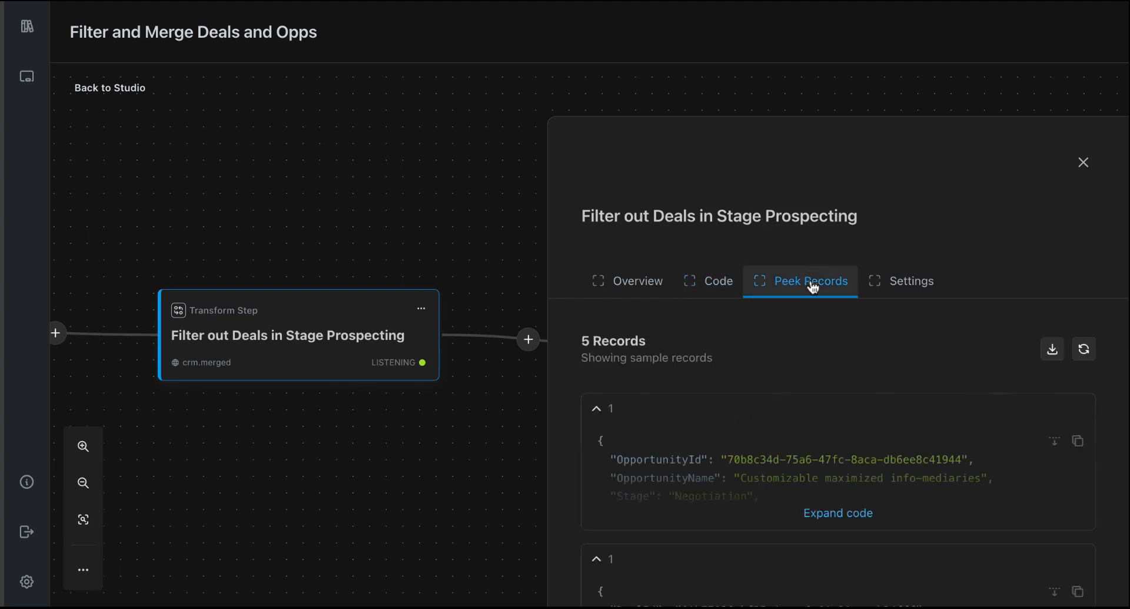
click(834, 514)
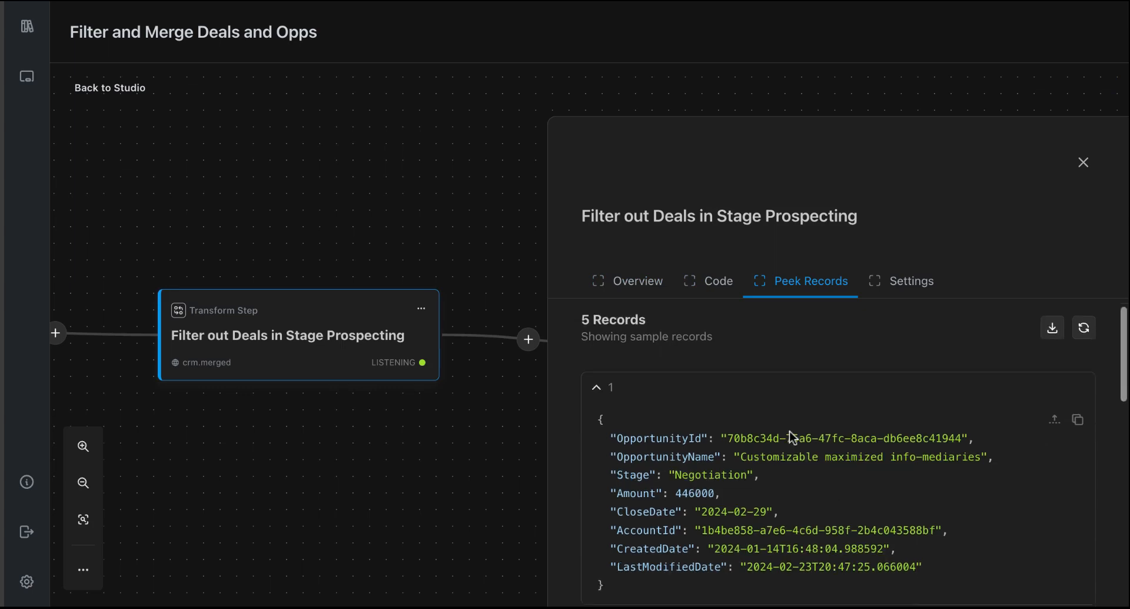
scroll(794, 438, down, 2)
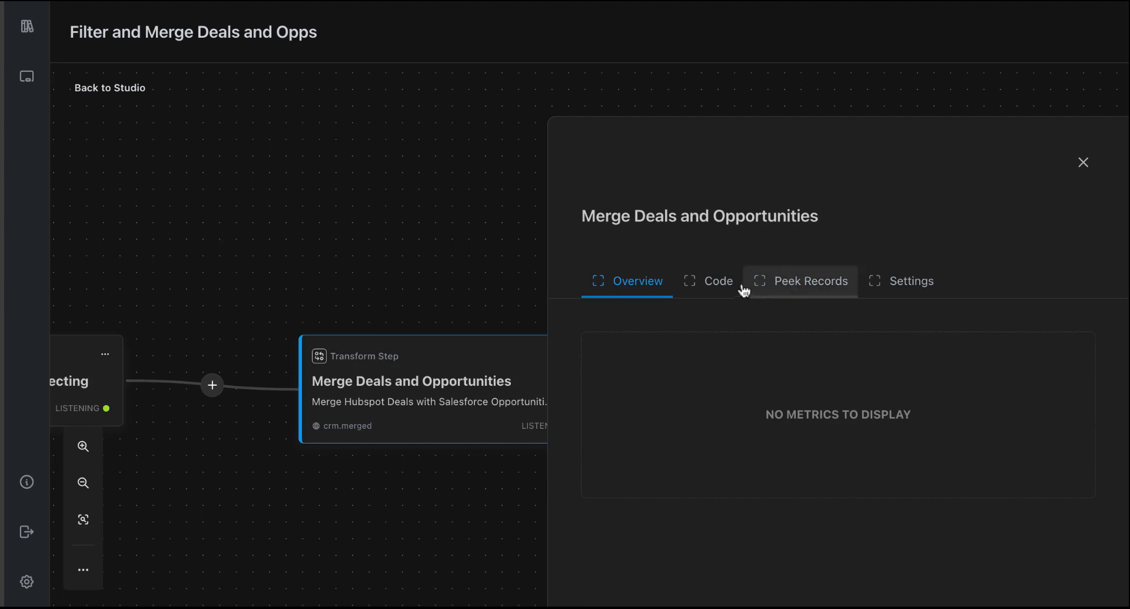
- Review the Merge Deals and Opportunities step's code, expand its first two sample records and return to the studio
click(717, 287)
scroll(758, 401, down, 2)
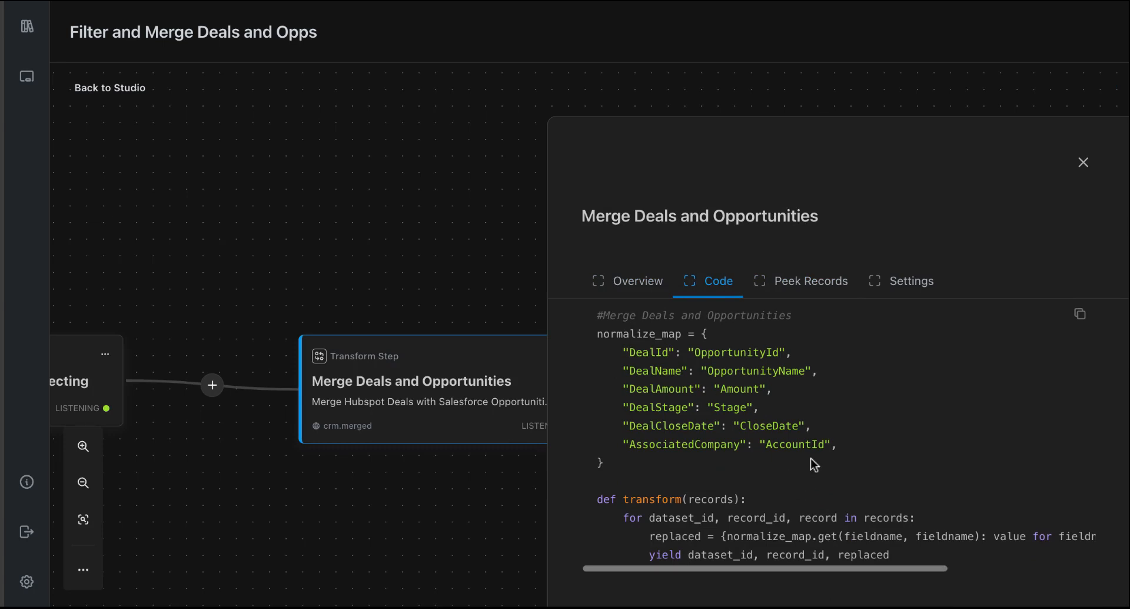
click(824, 285)
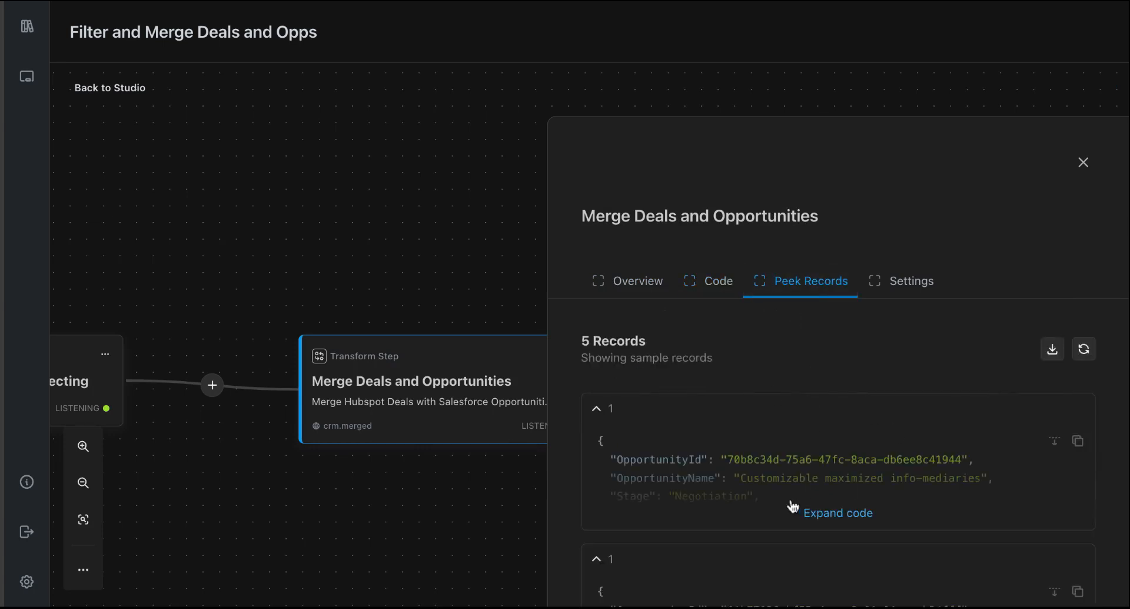
click(824, 512)
scroll(792, 412, down, 2)
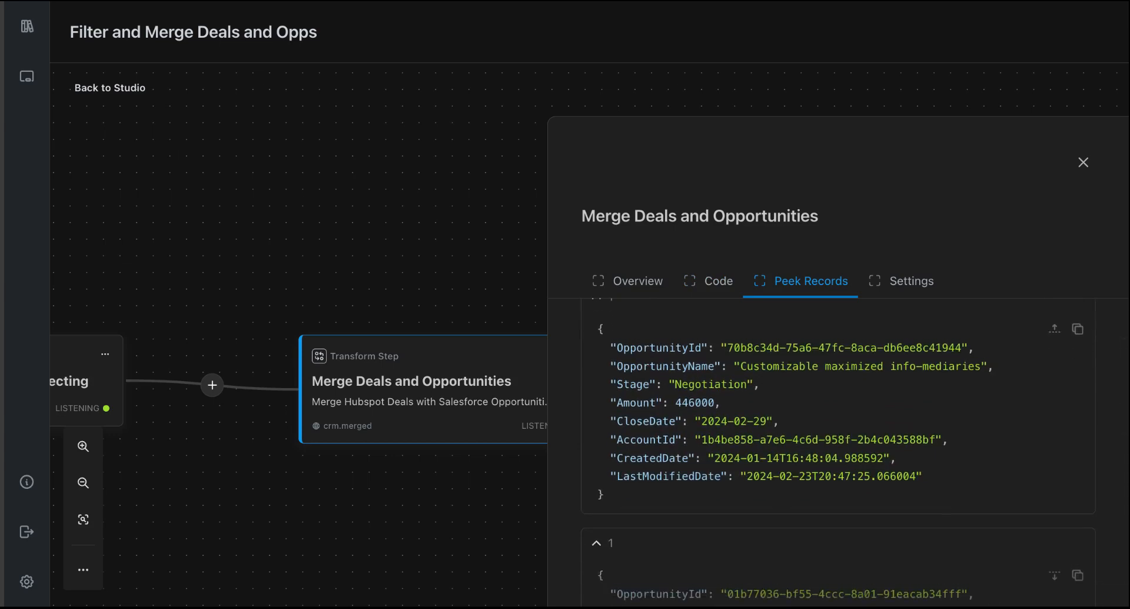
scroll(803, 404, down, 3)
click(836, 450)
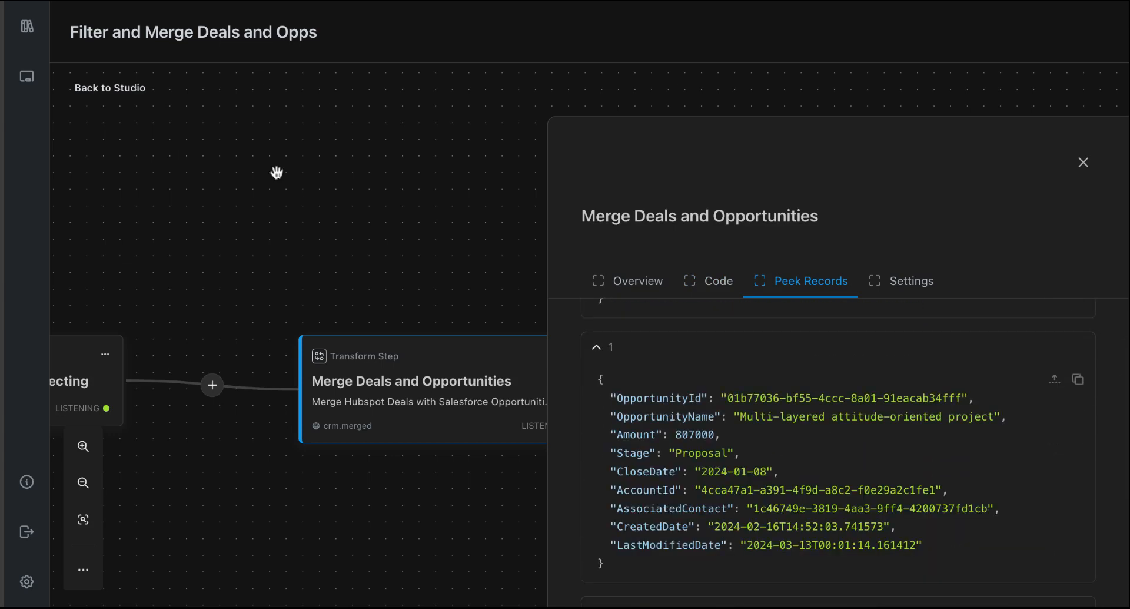
click(140, 104)
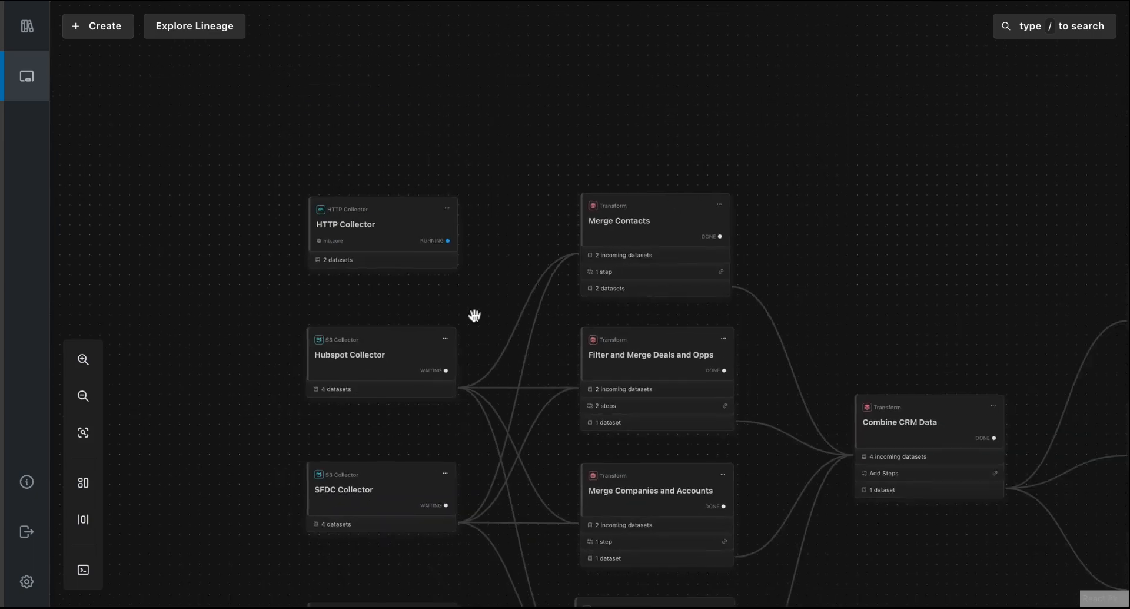
- Examine the canvas flow from the Clickstream Data collector to the Enrich Leads with Web Data transform
drag(457, 441, 435, 252)
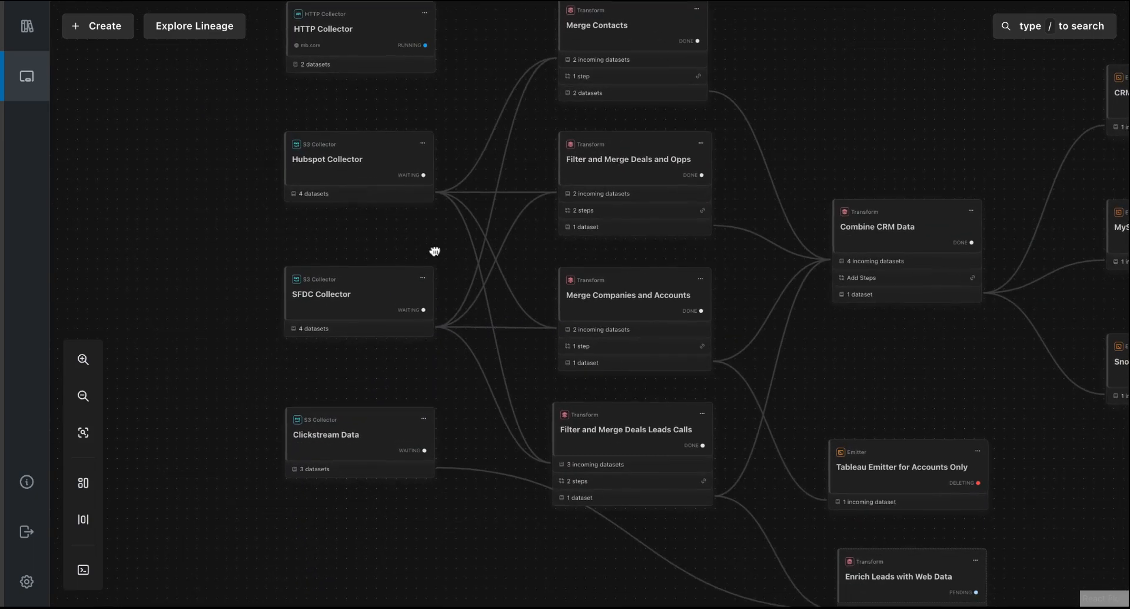
scroll(325, 503, up, 3)
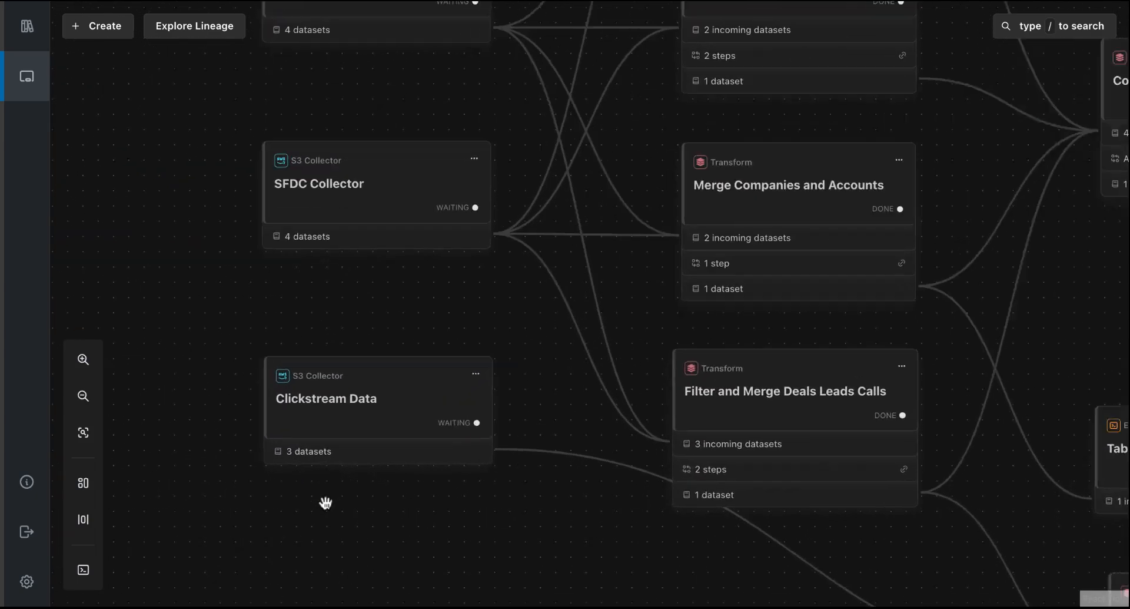
drag(591, 530, 263, 284)
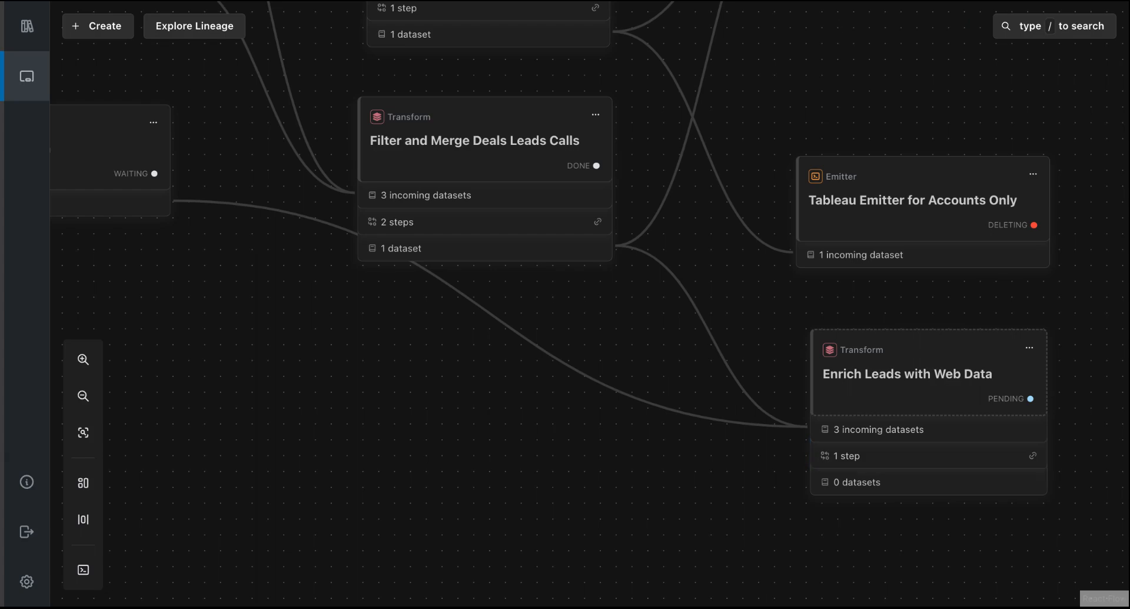
- Open the lineage explorer and highlight the lineage of the salesforce opportunities dataset
click(216, 31)
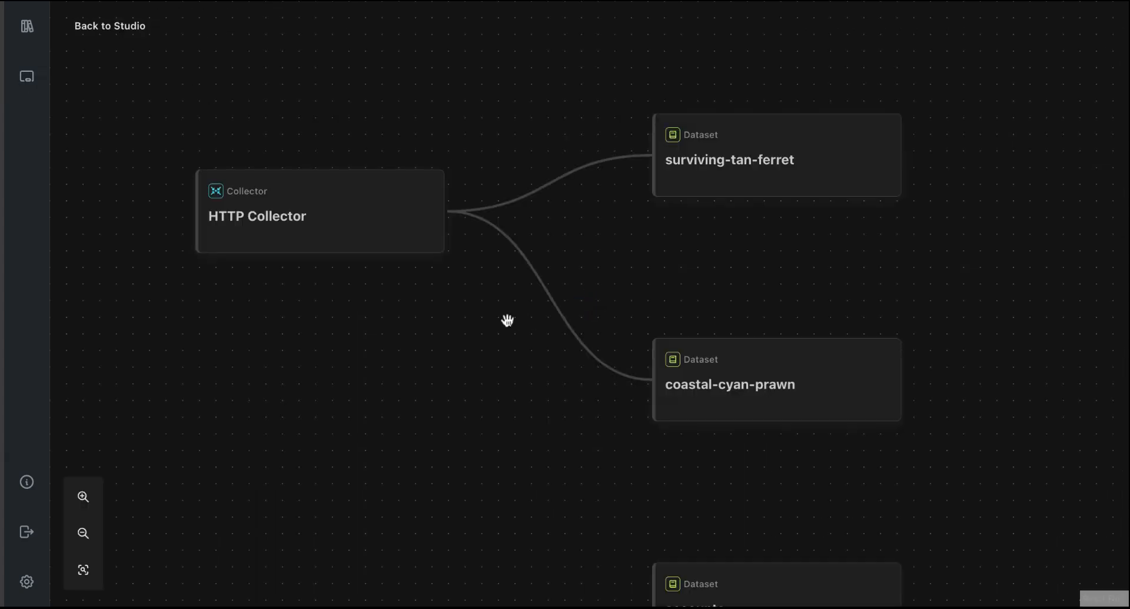
scroll(508, 320, down, 5)
drag(780, 323, 687, 164)
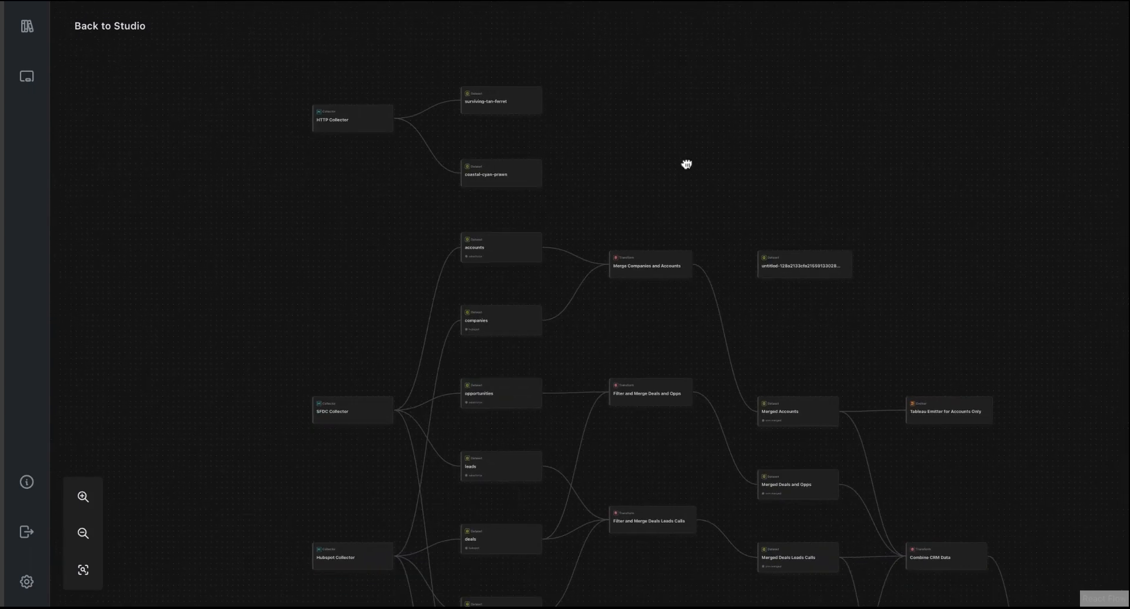
drag(673, 350, 671, 246)
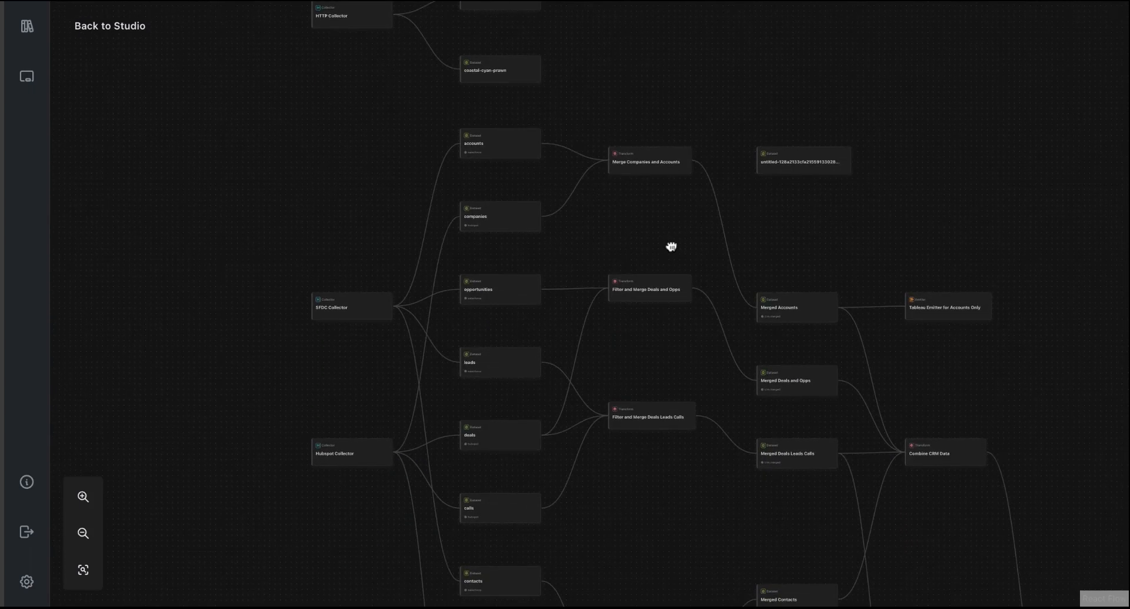
click(528, 294)
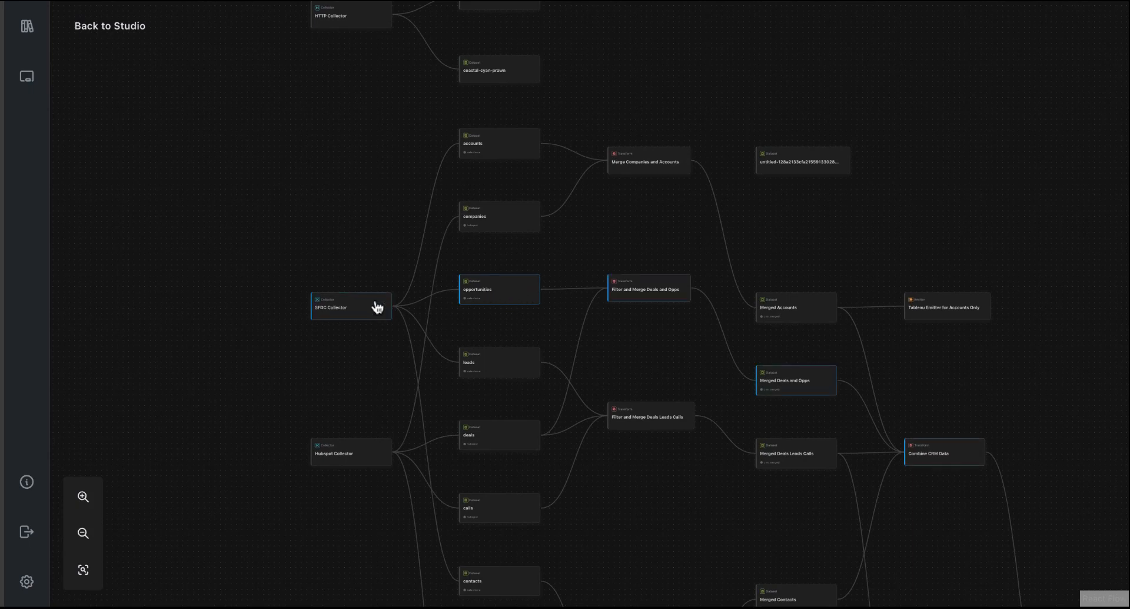
- Trace the highlighted opportunities lineage from the SFDC Collector through Combine CRM Data to the Snowflake, MySQL and CRM Databricks emitters
scroll(414, 313, down, 2)
scroll(419, 310, up, 4)
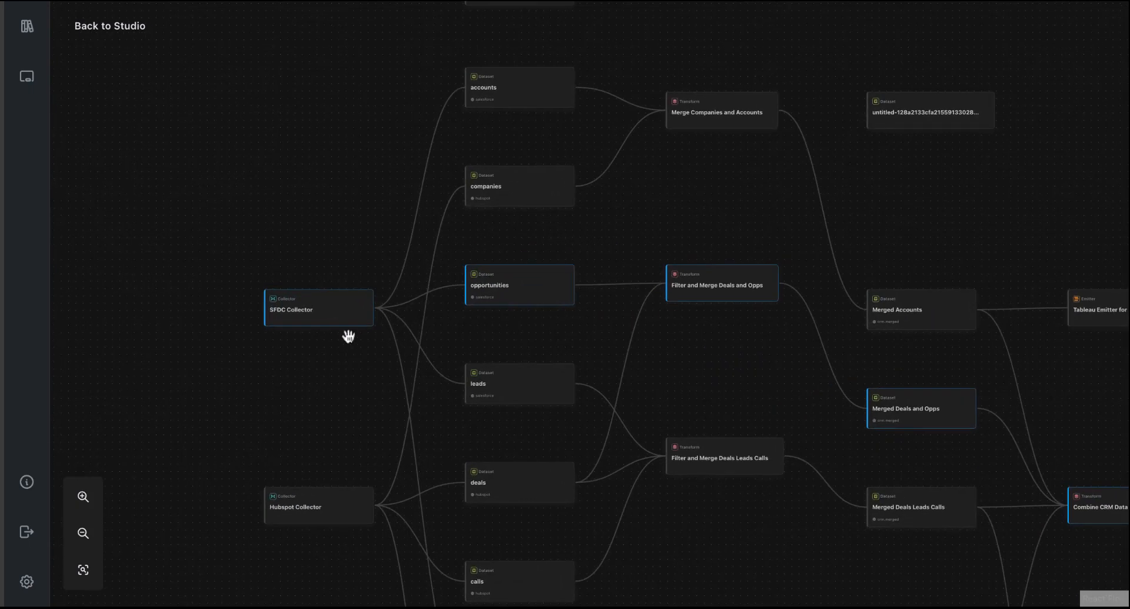
scroll(332, 333, up, 5)
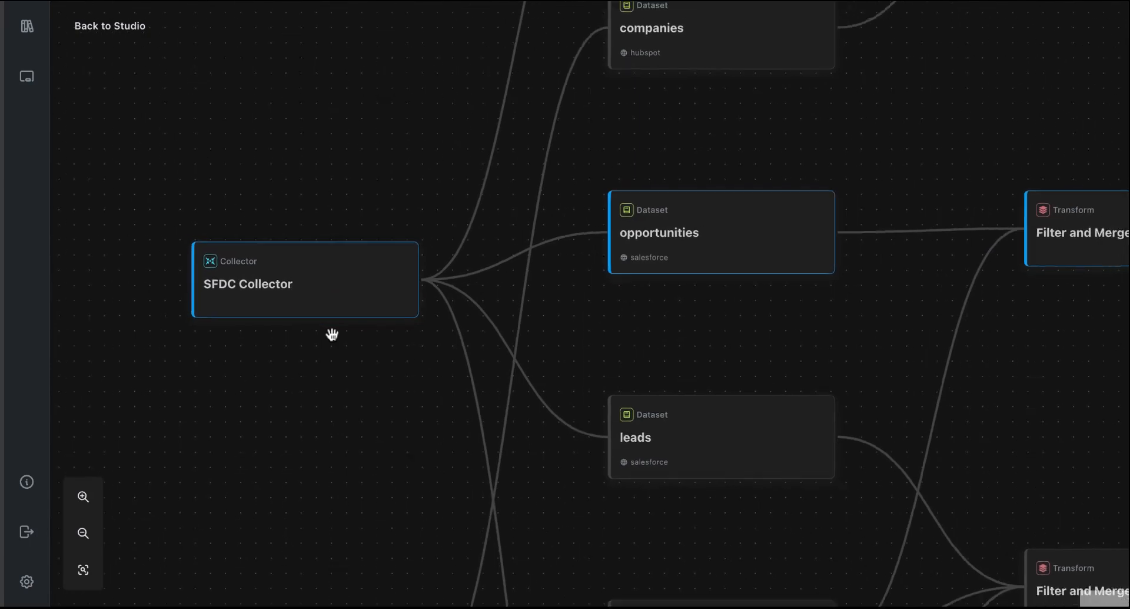
scroll(332, 333, down, 4)
drag(934, 355, 709, 343)
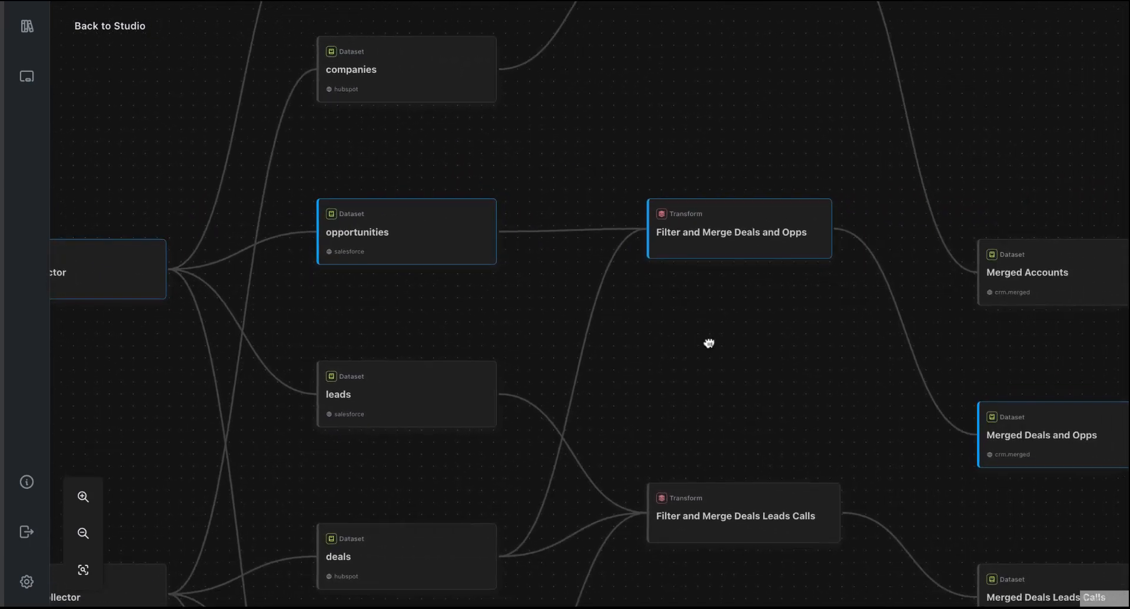
drag(860, 360, 532, 312)
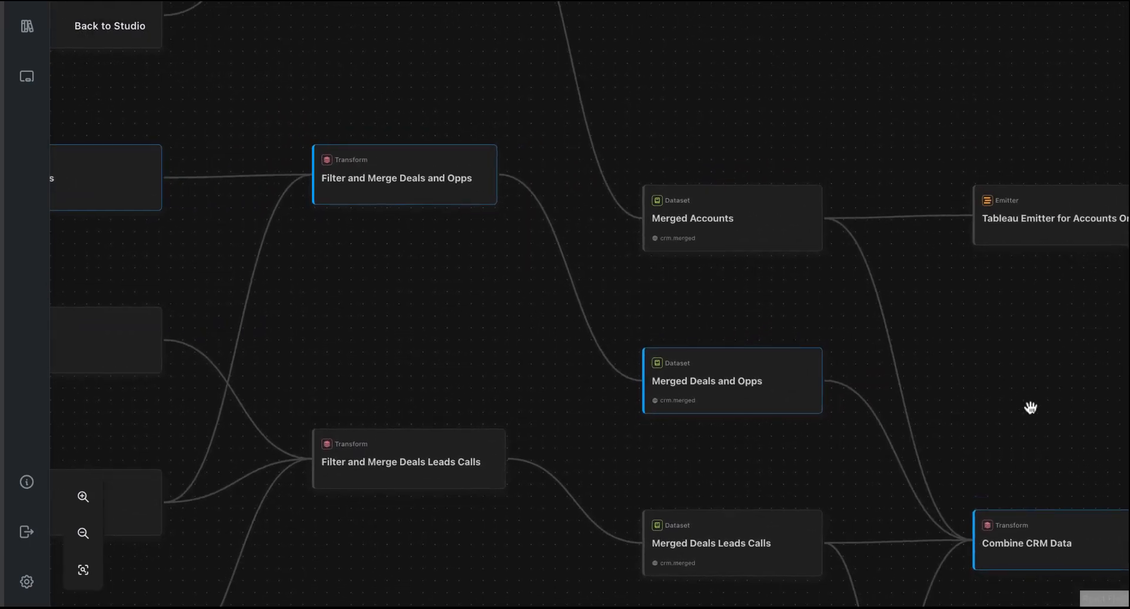
drag(1031, 408, 769, 216)
drag(868, 478, 627, 219)
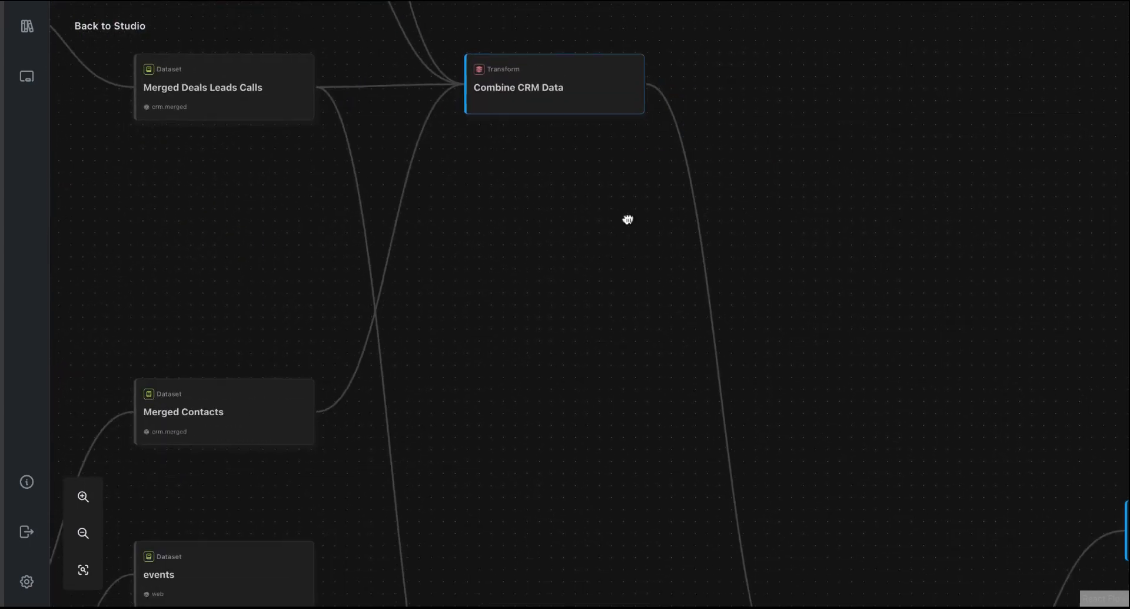
drag(881, 366, 715, 323)
drag(870, 299, 647, 174)
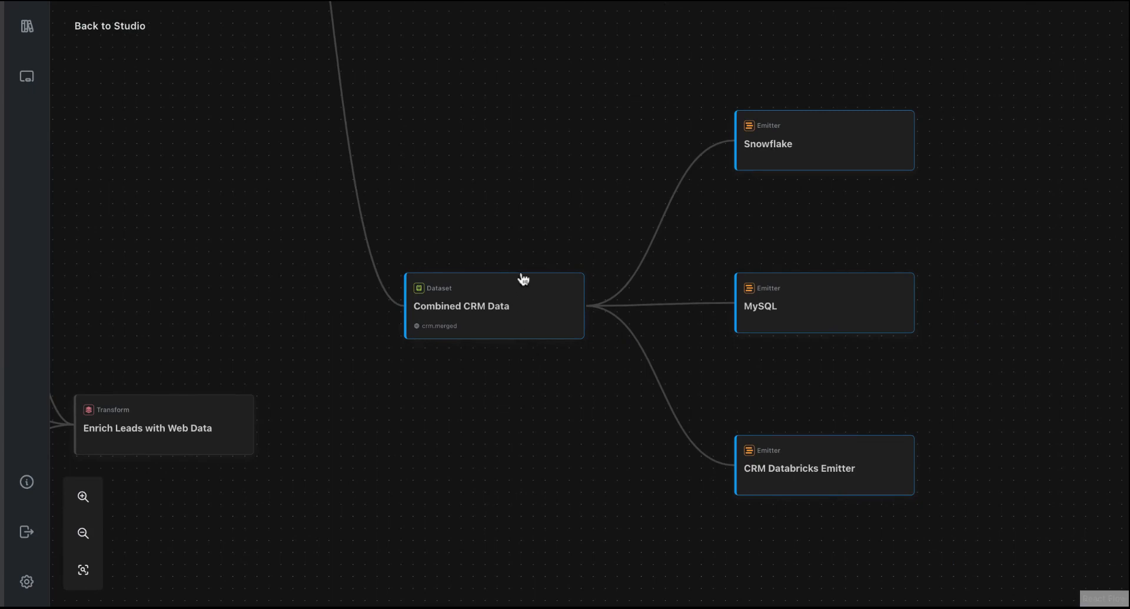
- Look over the wider lineage graph around the Clickstream Data branch and return to the studio canvas
scroll(523, 278, down, 5)
drag(339, 198, 654, 220)
scroll(654, 215, down, 1)
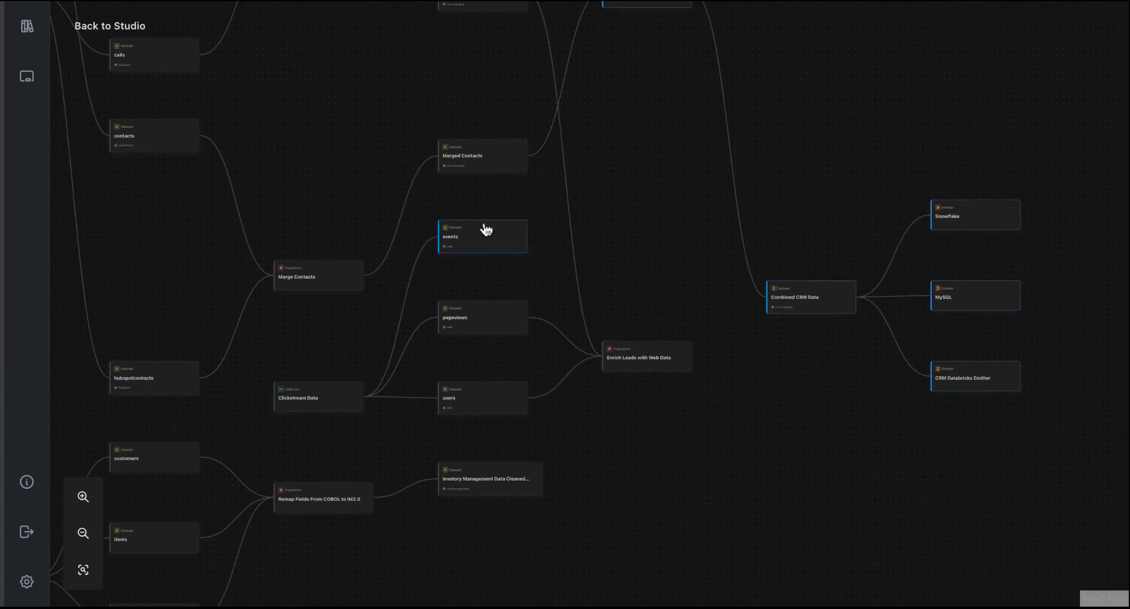
drag(315, 135, 519, 175)
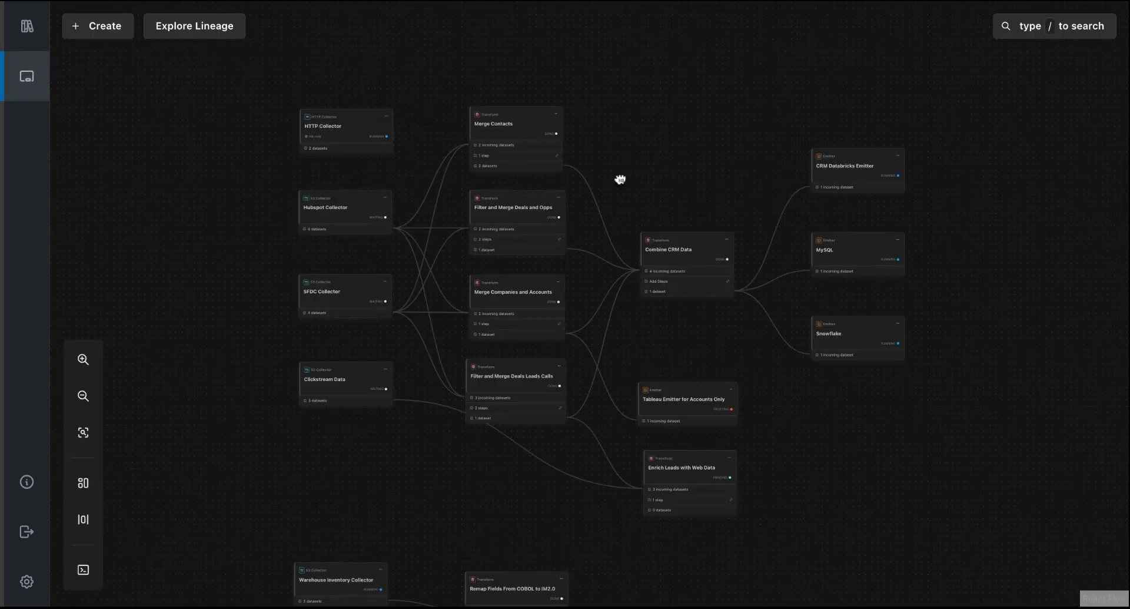